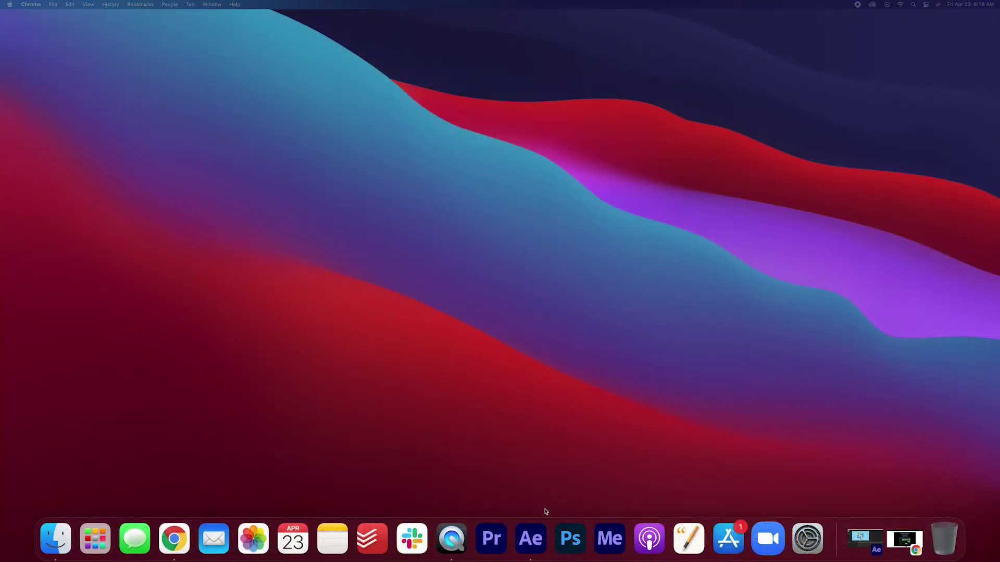
Restore the minimized After Effects window from the Dock so the Logo Comp shows
{"action": "left_click", "coordinate": [538, 537]}
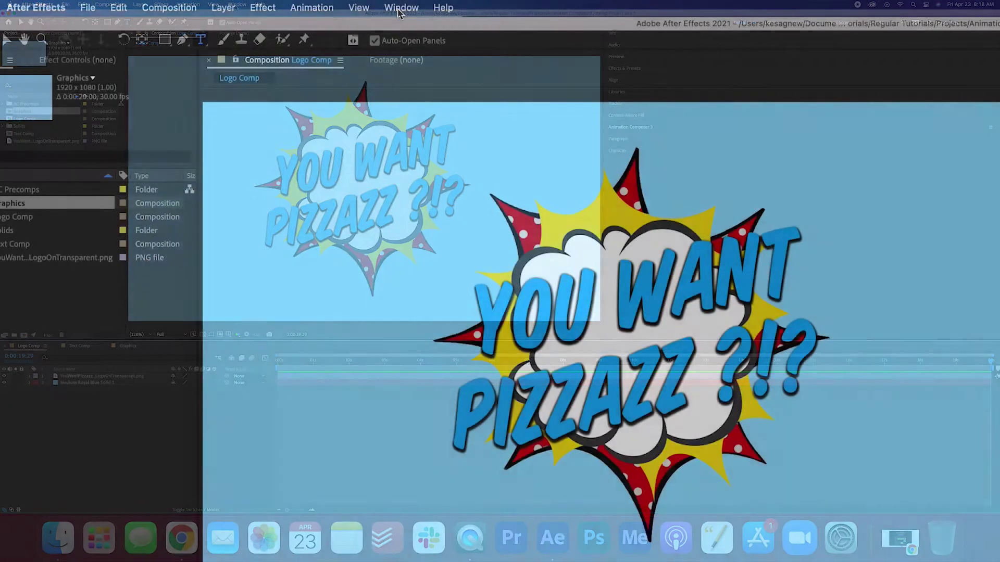
Show the Animation Composer 3 panel from the Window menu
{"action": "left_click", "coordinate": [398, 9]}
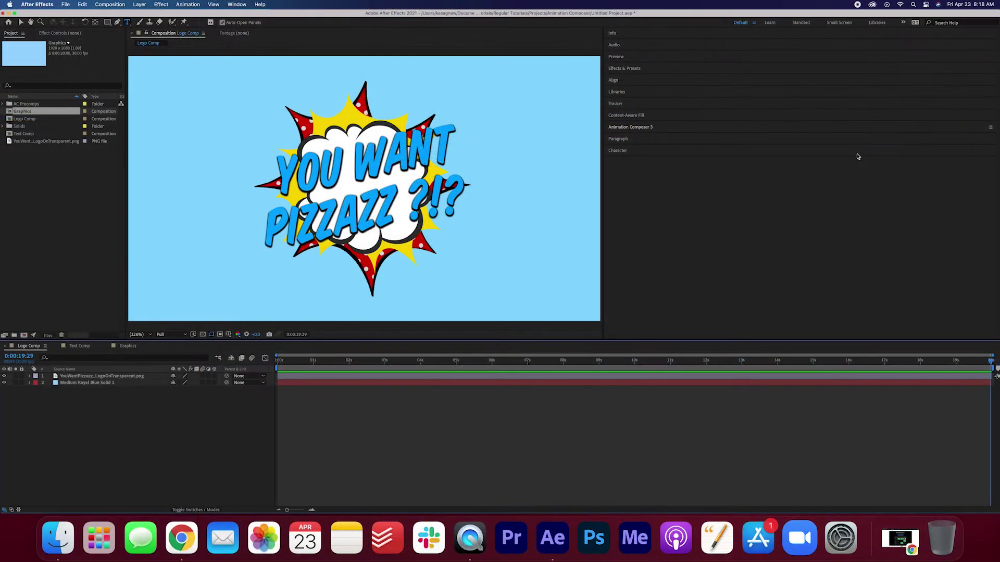
{"action": "left_click", "coordinate": [671, 128]}
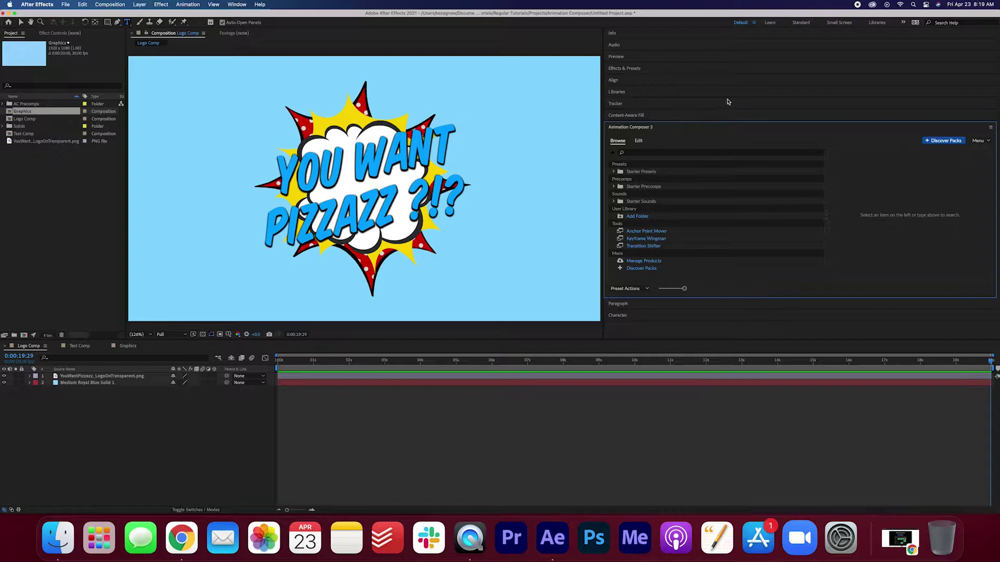
Apply Bounce Scale From Anchor Point from Transitions - 2D Layer to the logo layer as In
{"action": "left_click", "coordinate": [614, 172]}
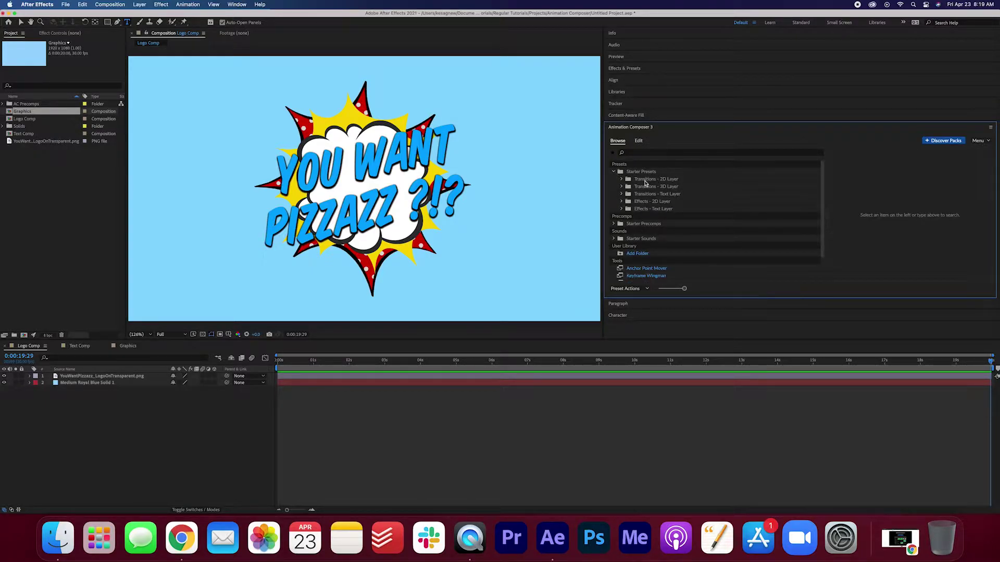
{"action": "left_click", "coordinate": [621, 180]}
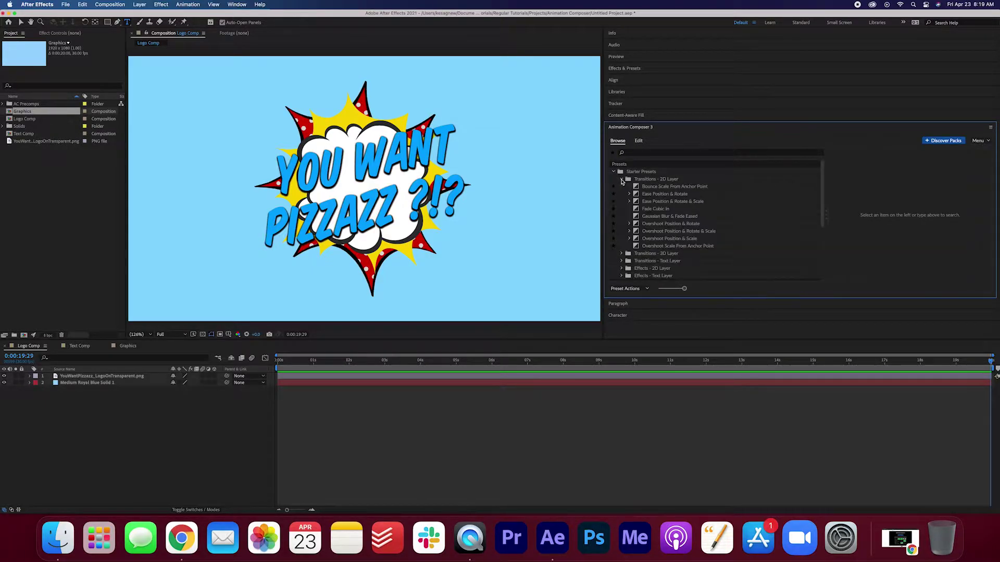
{"action": "left_click", "coordinate": [106, 377]}
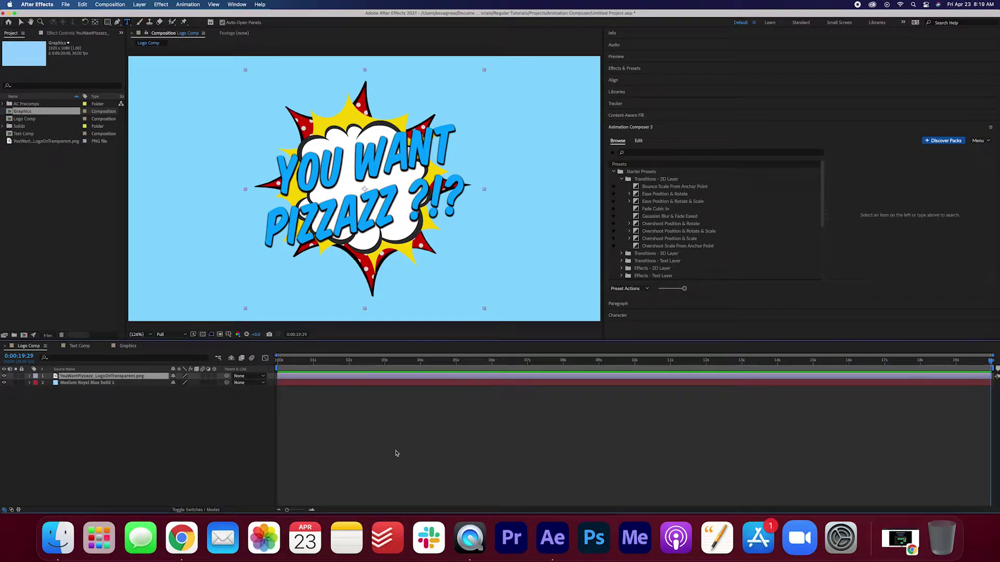
{"action": "left_click", "coordinate": [673, 187]}
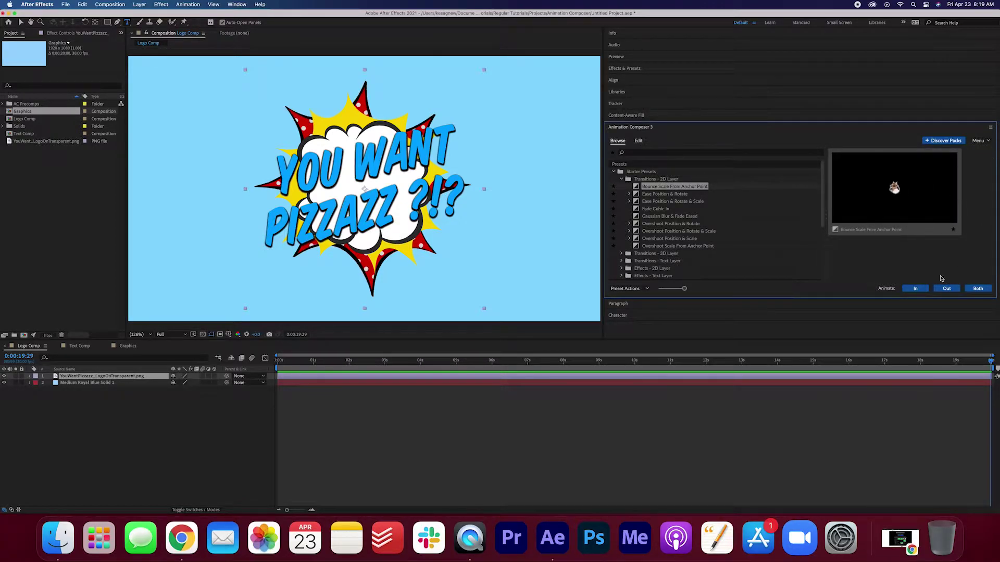
{"action": "left_click", "coordinate": [915, 289]}
Trim the logo layer to end at 5 seconds and apply the bounce-scale preset as both intro and outro
{"action": "key", "text": "space"}
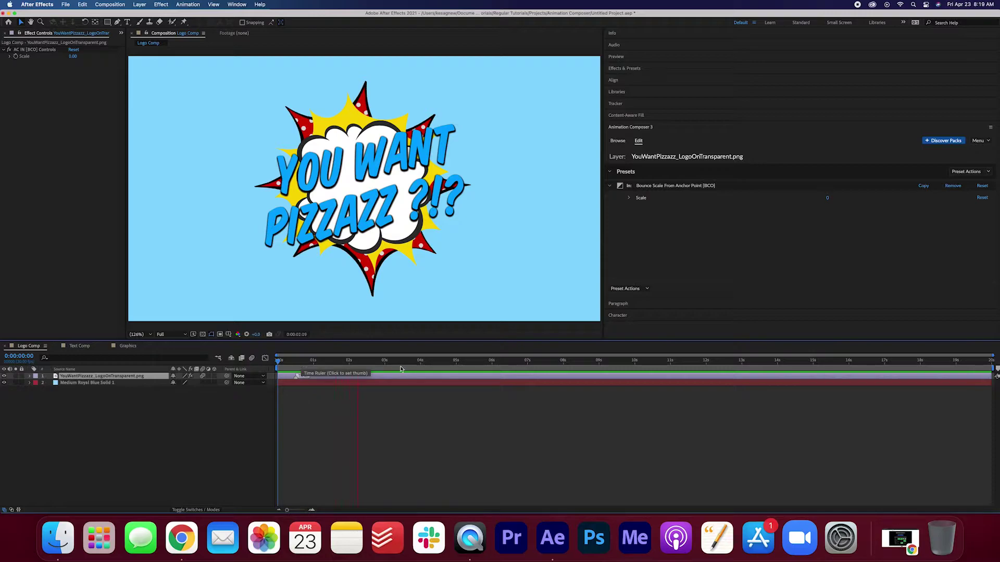
{"action": "left_click_drag", "start_coordinate": [420, 368], "coordinate": [456, 368]}
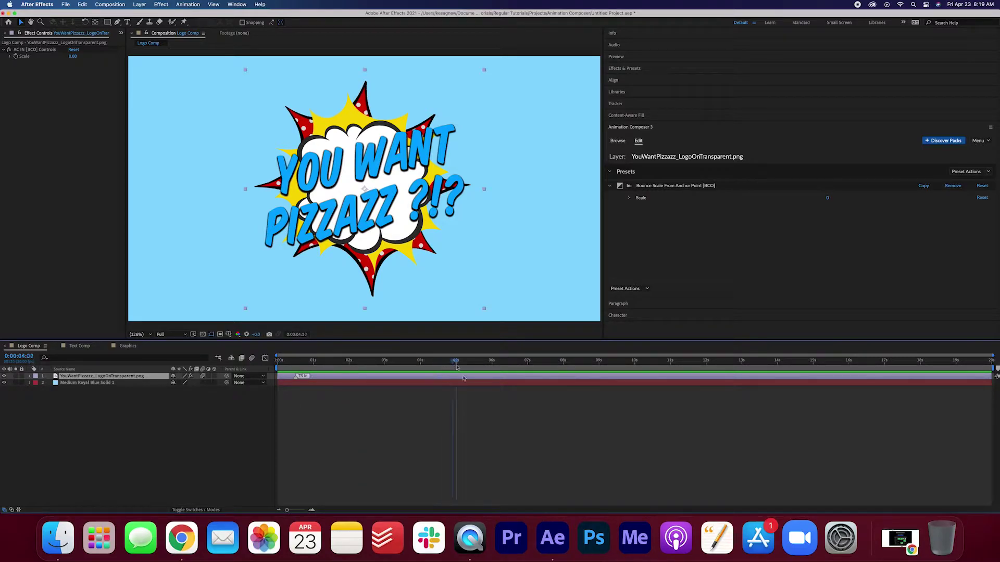
{"action": "key", "text": "alt+]"}
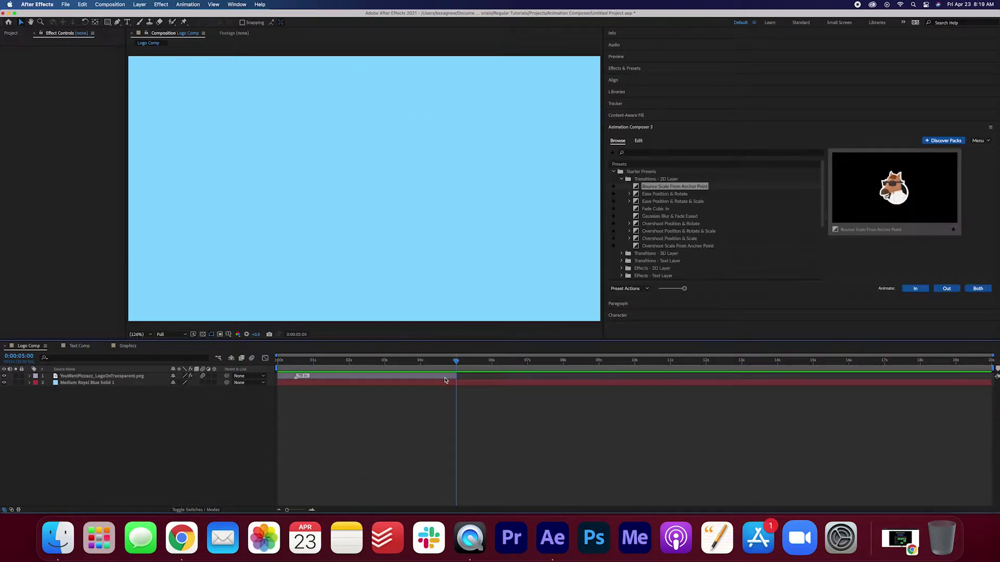
{"action": "left_click", "coordinate": [438, 376]}
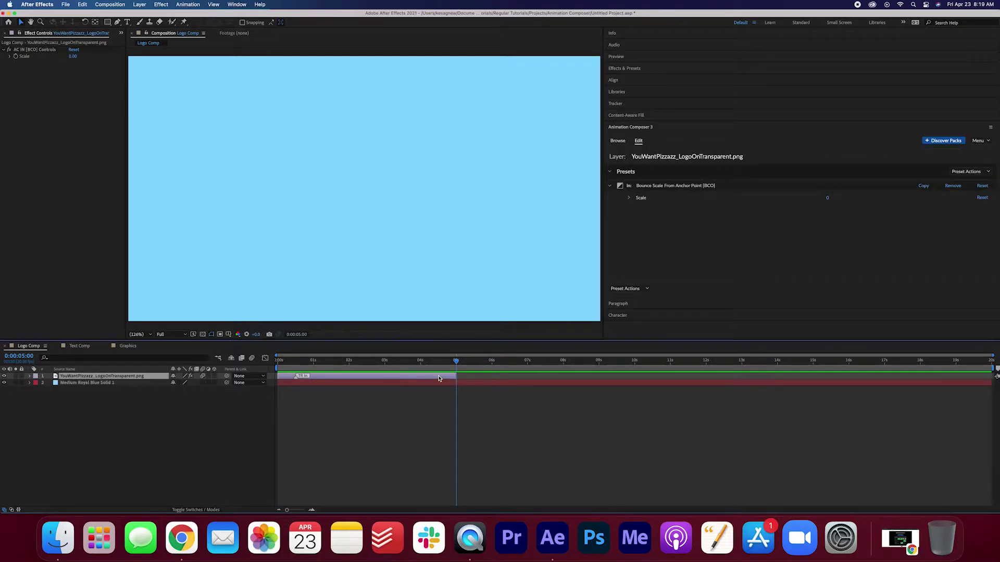
{"action": "left_click", "coordinate": [618, 143]}
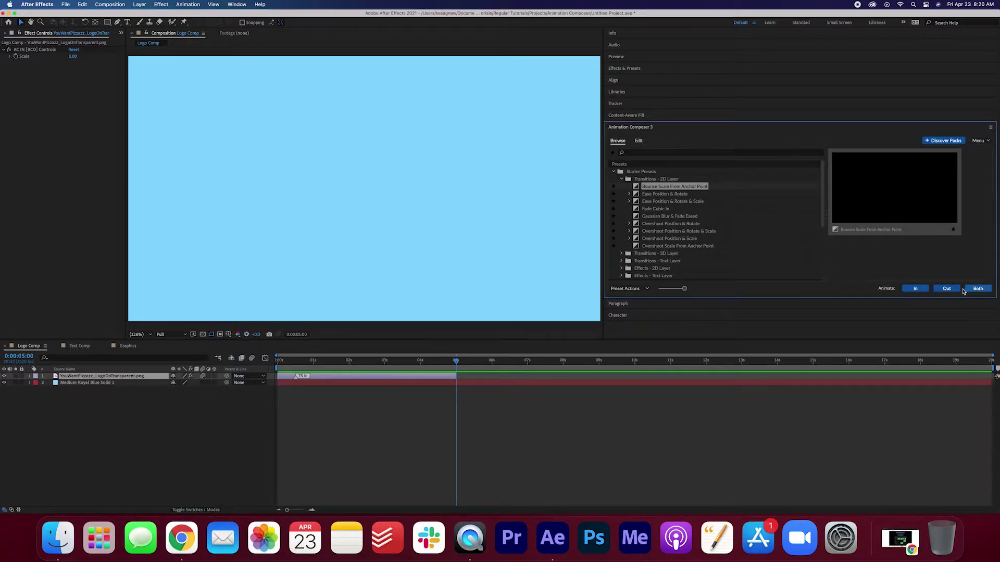
{"action": "left_click", "coordinate": [978, 290]}
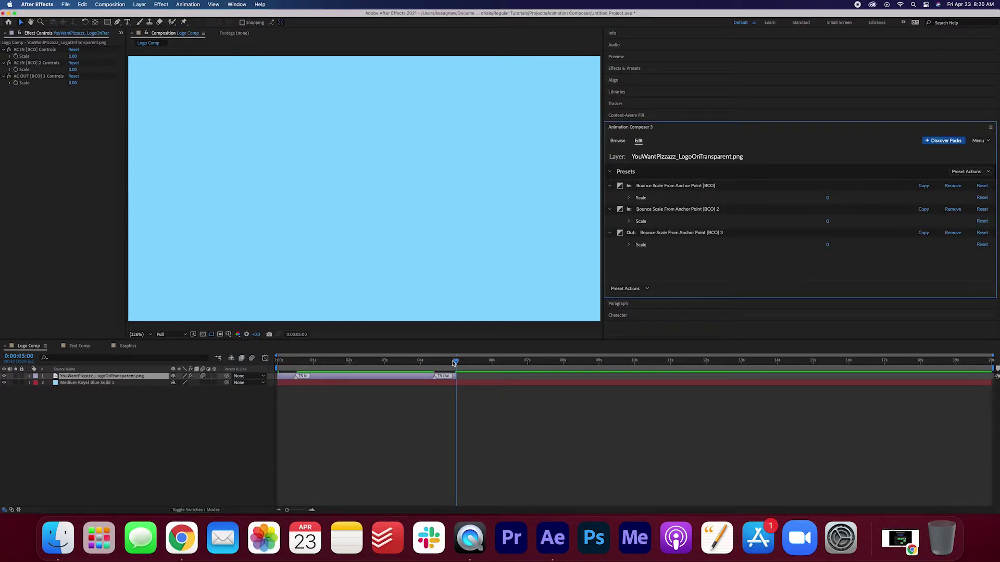
Lengthen the intro and start the outro earlier by dragging the TR markers, then preview
{"action": "left_click_drag", "start_coordinate": [454, 363], "coordinate": [227, 361]}
{"action": "key", "text": "space"}
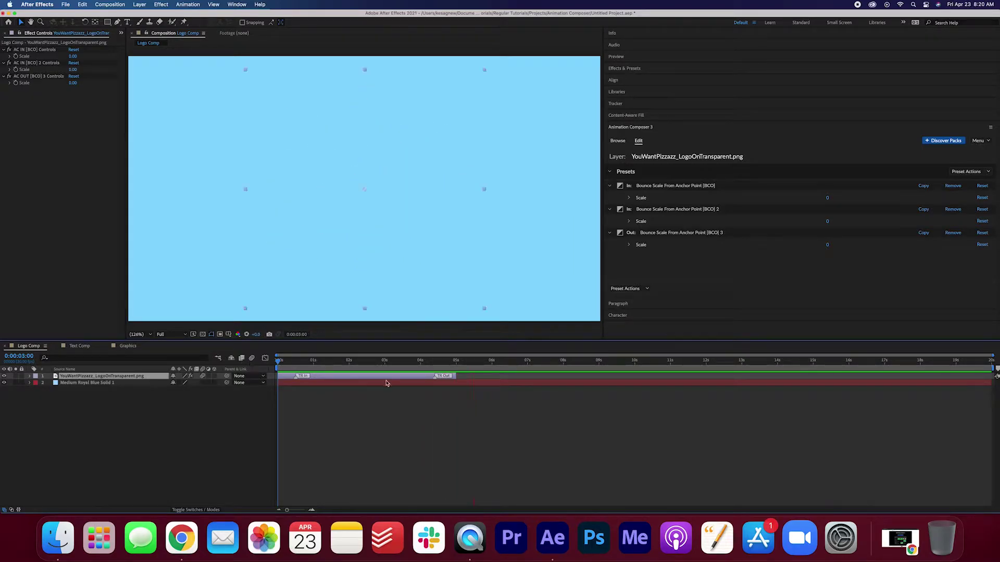
{"action": "key", "text": "Page_Down"}
{"action": "left_click_drag", "start_coordinate": [295, 378], "coordinate": [298, 377]}
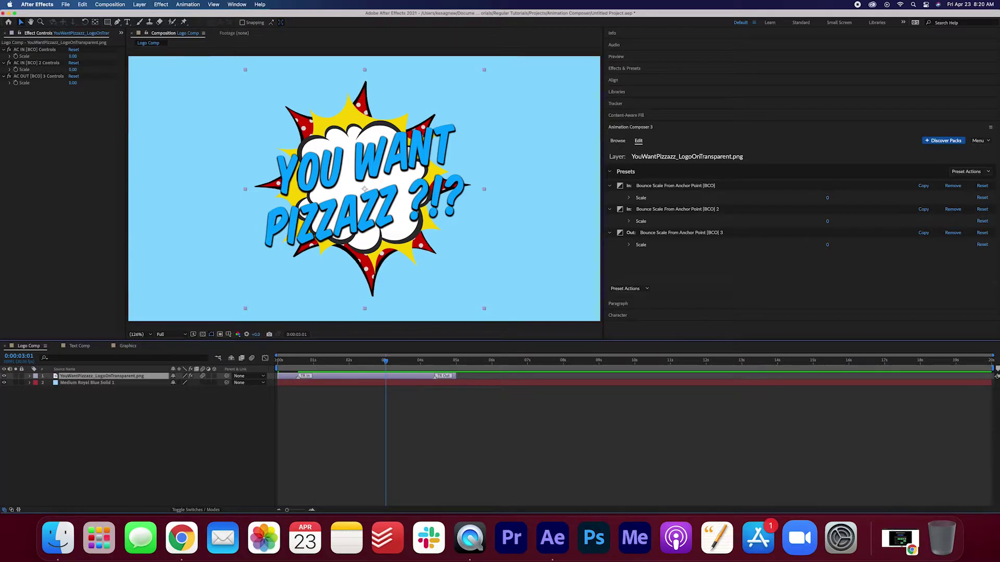
{"action": "left_click_drag", "start_coordinate": [435, 377], "coordinate": [430, 376]}
{"action": "left_click_drag", "start_coordinate": [300, 376], "coordinate": [315, 376]}
{"action": "left_click_drag", "start_coordinate": [433, 381], "coordinate": [420, 382]}
{"action": "left_click_drag", "start_coordinate": [365, 360], "coordinate": [278, 363]}
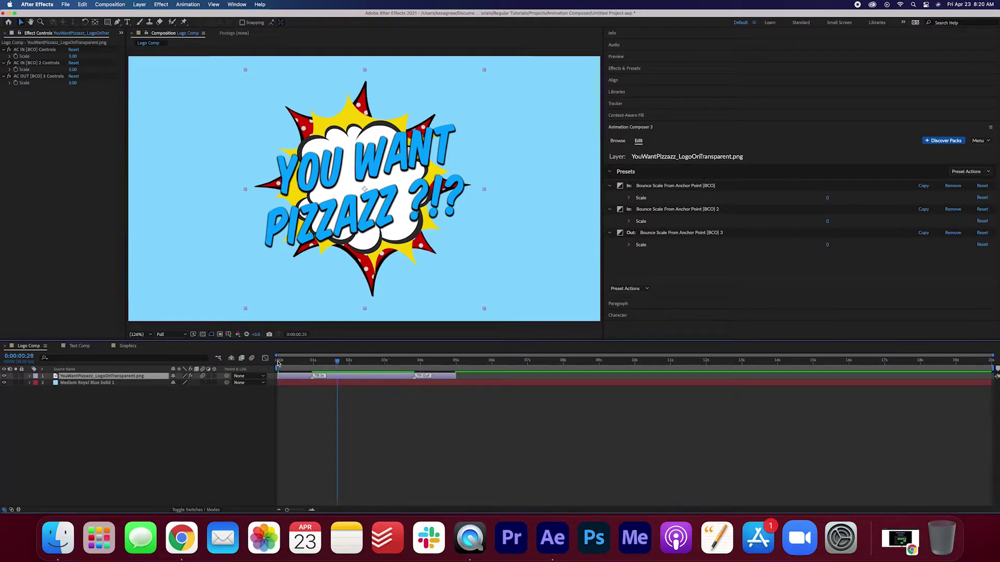
{"action": "key", "text": "space"}
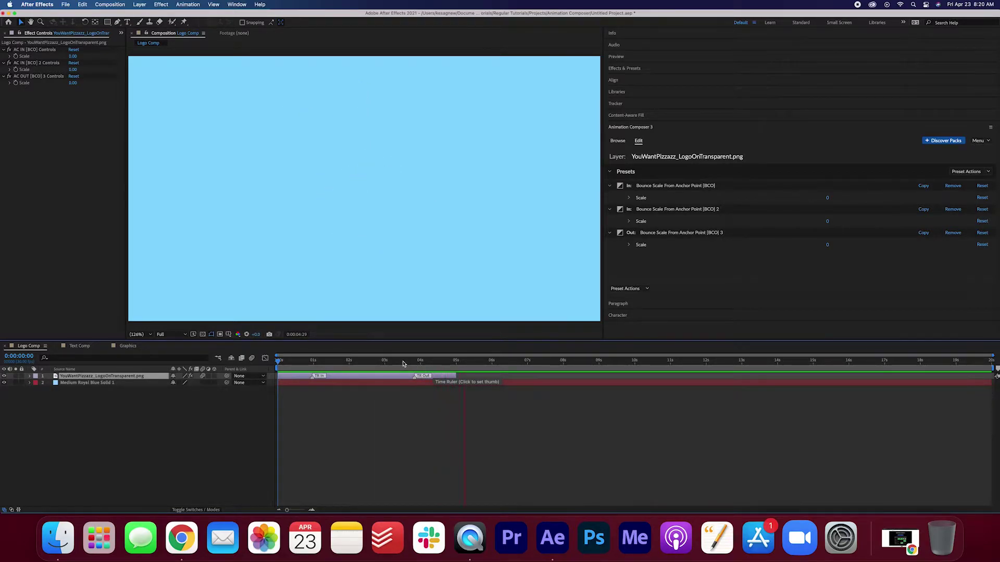
Remove all the bounce-scale In and Out presets from the logo
{"action": "left_click", "coordinate": [356, 367]}
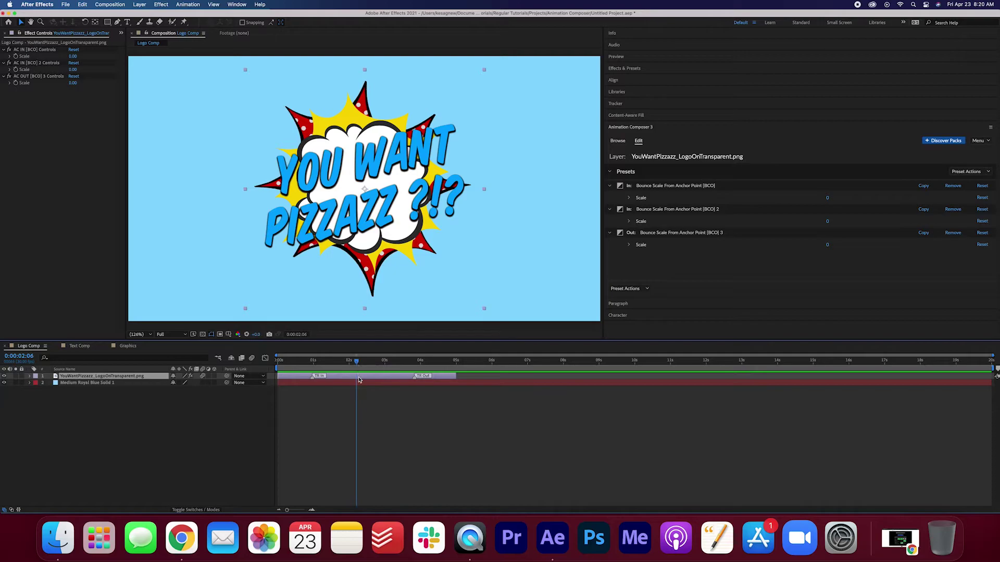
{"action": "left_click", "coordinate": [952, 186]}
{"action": "left_click", "coordinate": [953, 186]}
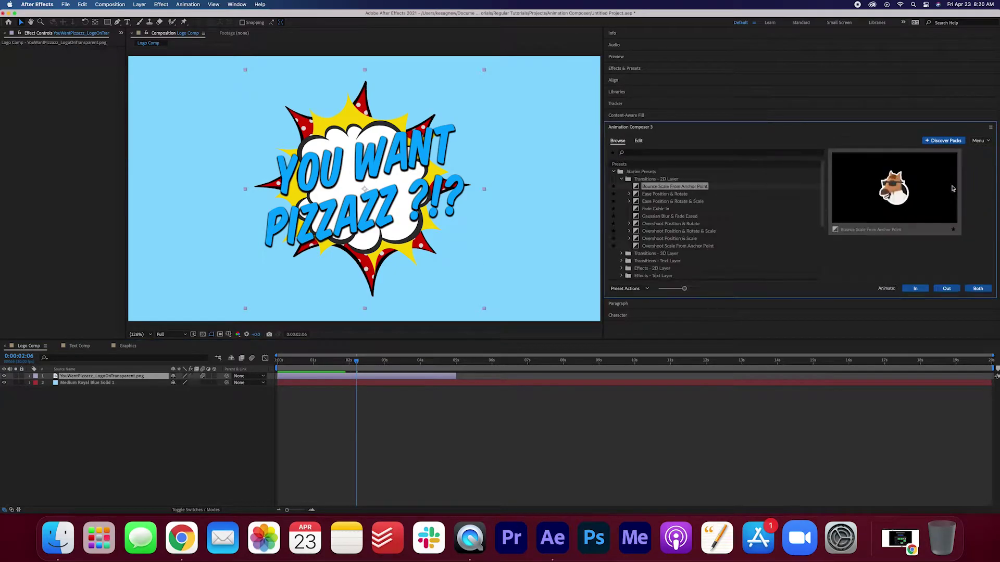
{"action": "left_click", "coordinate": [952, 186]}
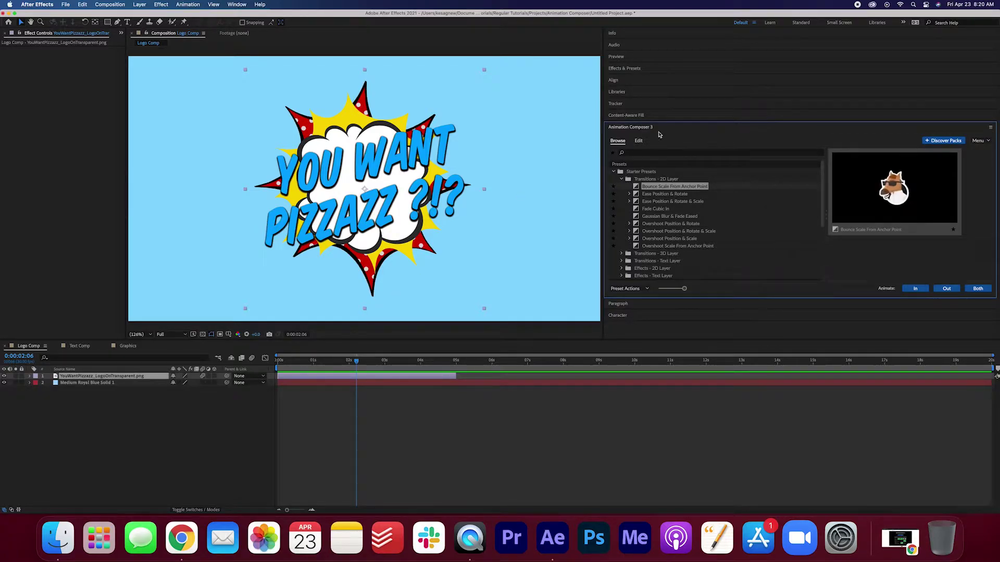
Apply Ease Position & Rotate entering from the right to the logo and preview it
{"action": "left_click", "coordinate": [654, 195]}
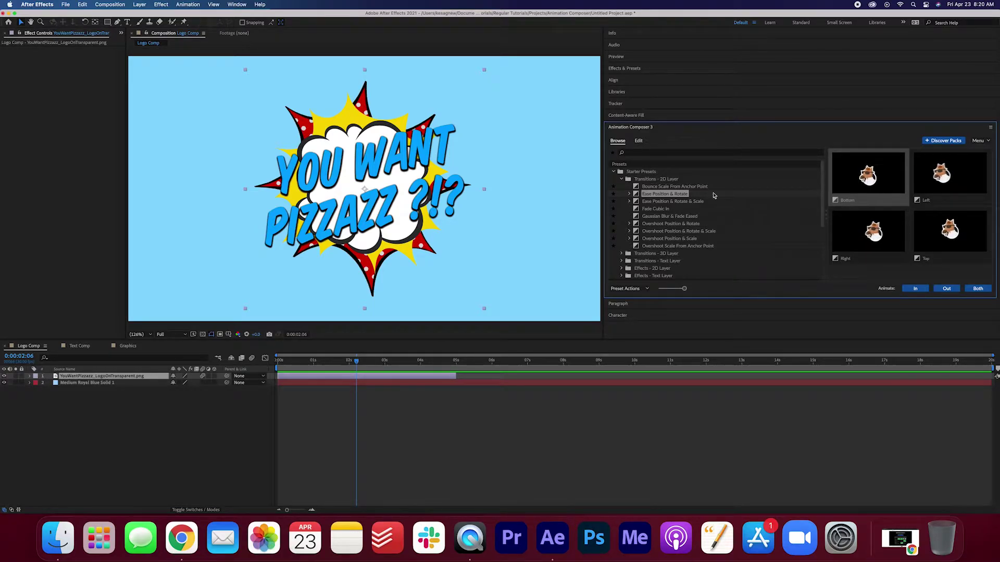
{"action": "left_click", "coordinate": [896, 263]}
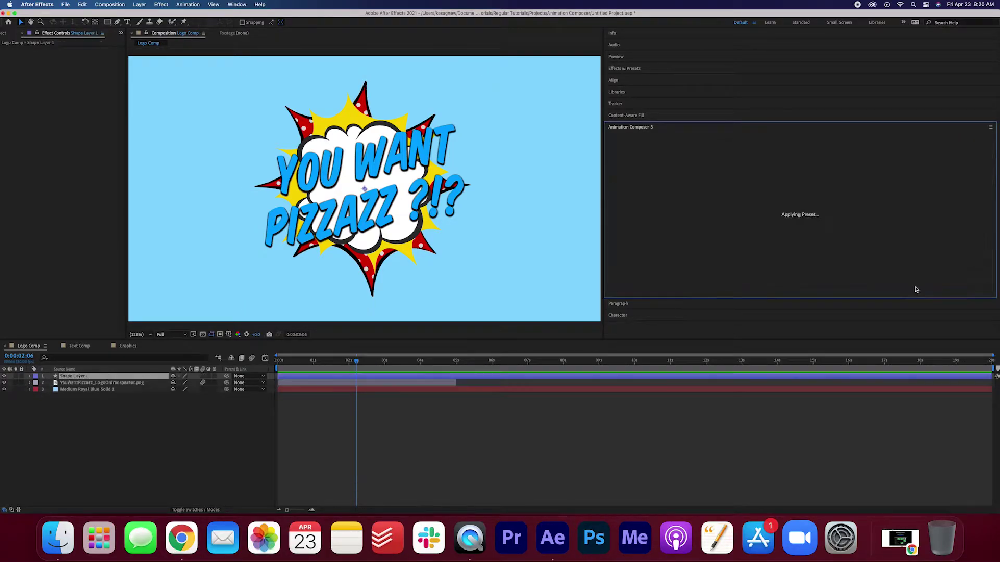
{"action": "left_click", "coordinate": [279, 360]}
{"action": "key", "text": "space"}
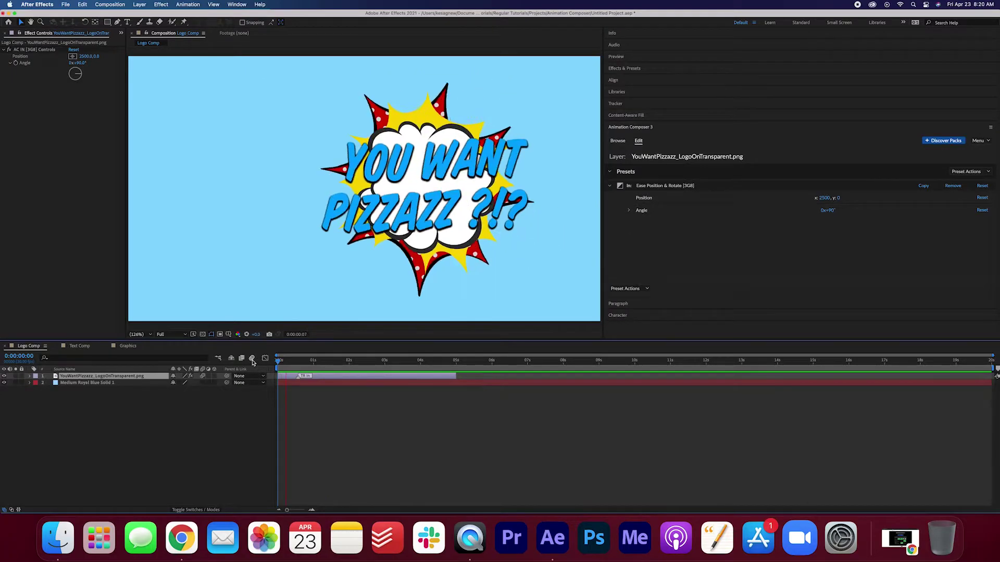
Apply Ease Position & Rotate & Scale as the logo's In animation and preview from the start
{"action": "left_click", "coordinate": [617, 140]}
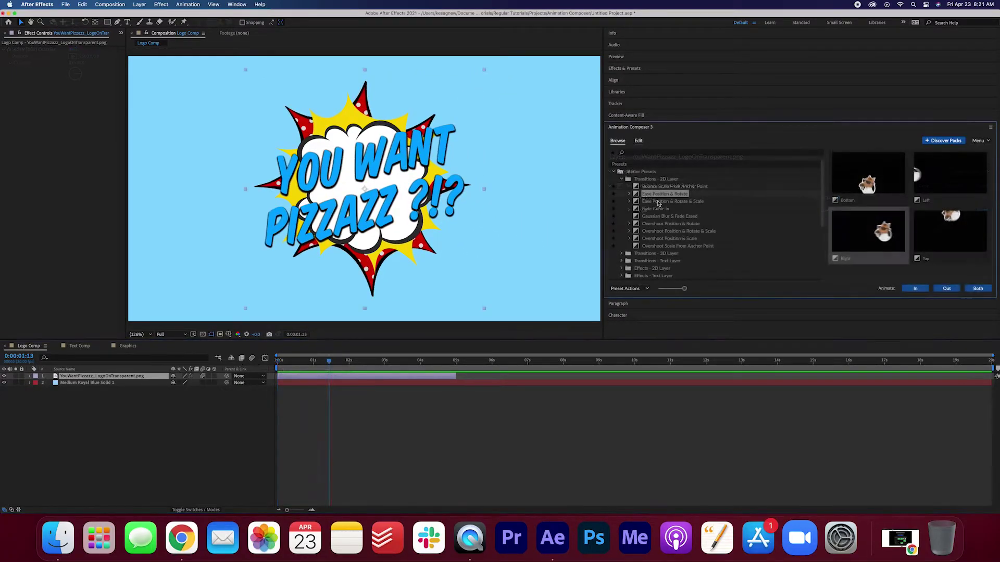
{"action": "left_click", "coordinate": [659, 202]}
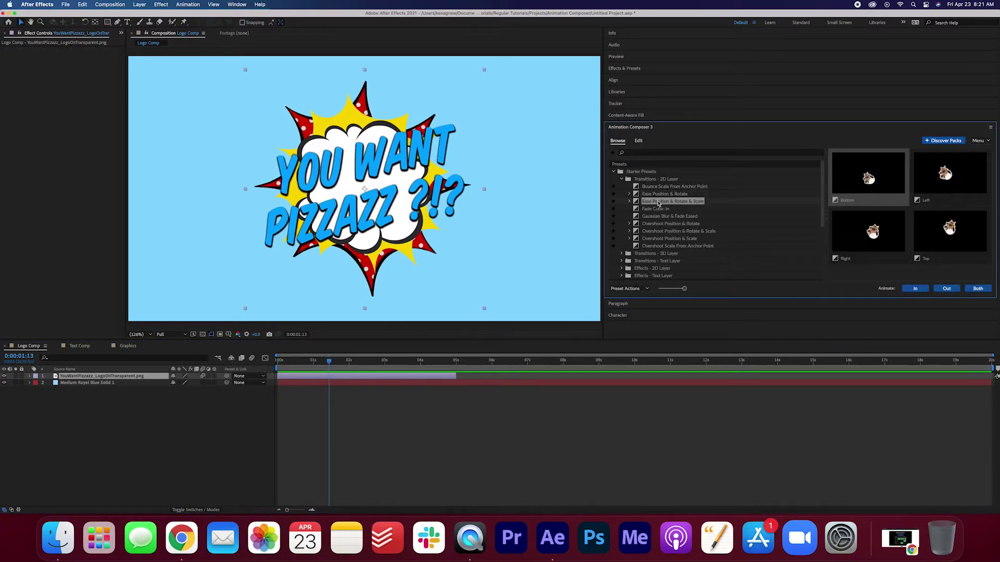
{"action": "left_click", "coordinate": [916, 289]}
{"action": "left_click", "coordinate": [240, 365]}
{"action": "key", "text": "Home"}
{"action": "key", "text": "space"}
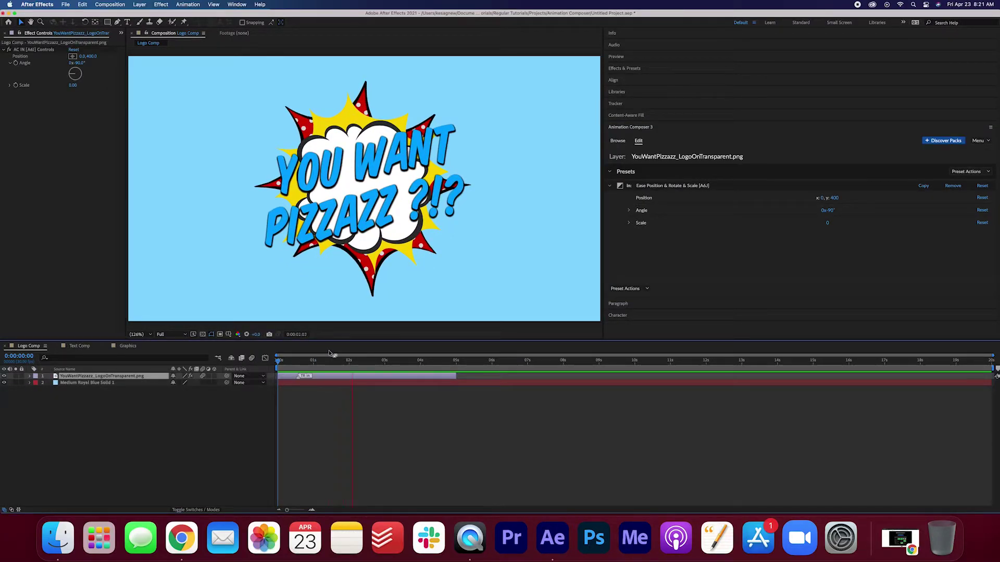
Apply Fade Cubic In as the logo's entrance, preview it, then remove it
{"action": "left_click", "coordinate": [949, 178]}
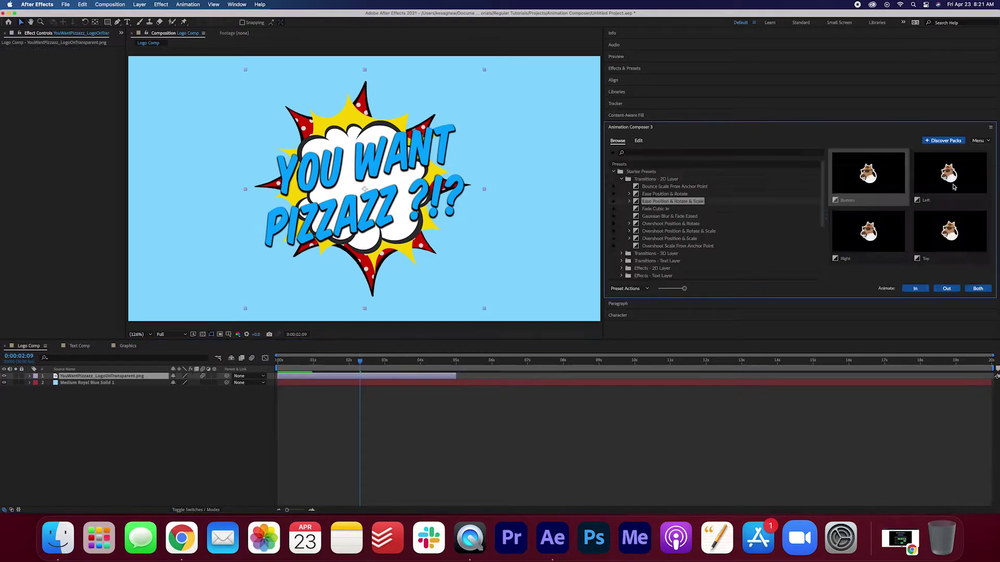
{"action": "key", "text": "Down"}
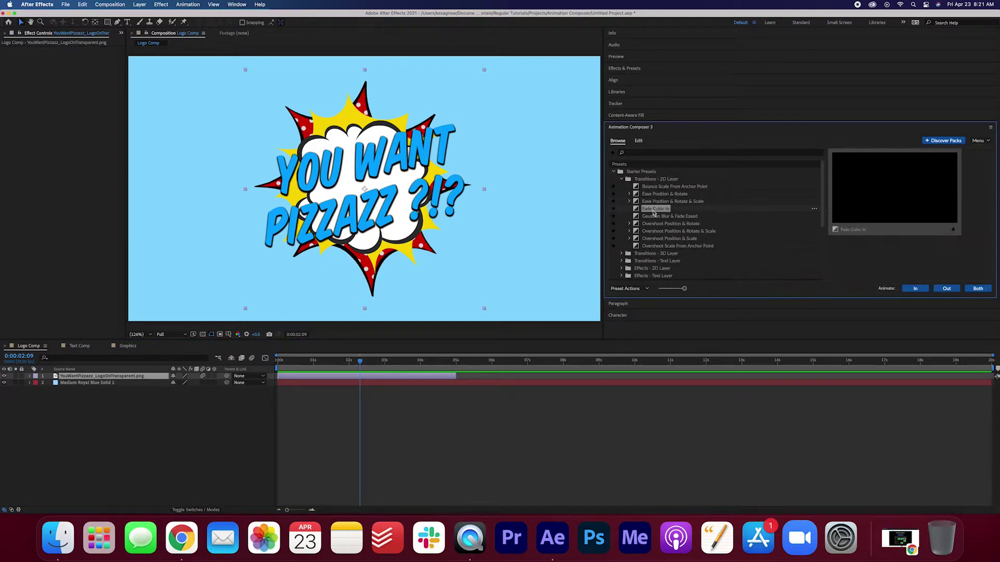
{"action": "left_click", "coordinate": [915, 289]}
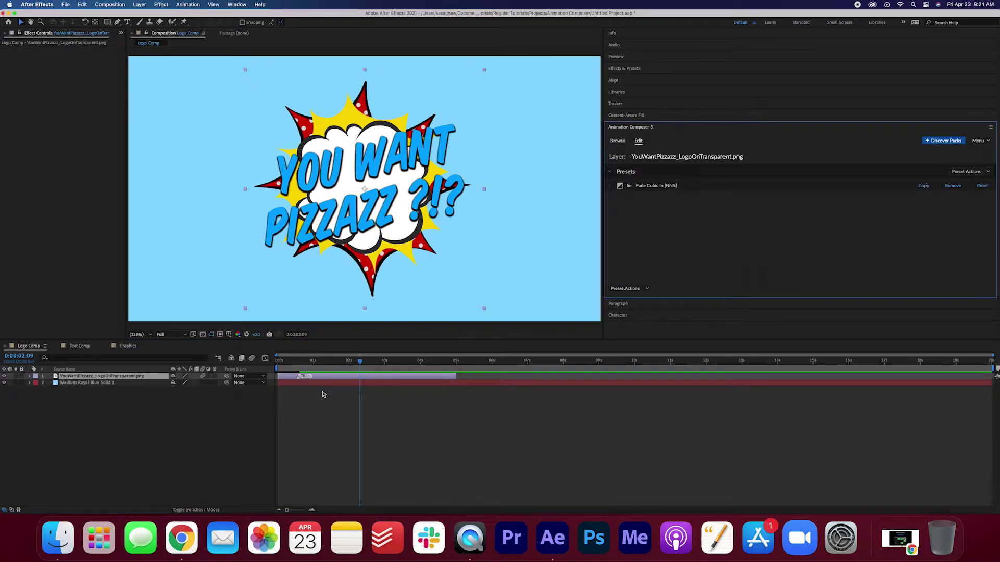
{"action": "left_click", "coordinate": [325, 360]}
{"action": "key", "text": "space"}
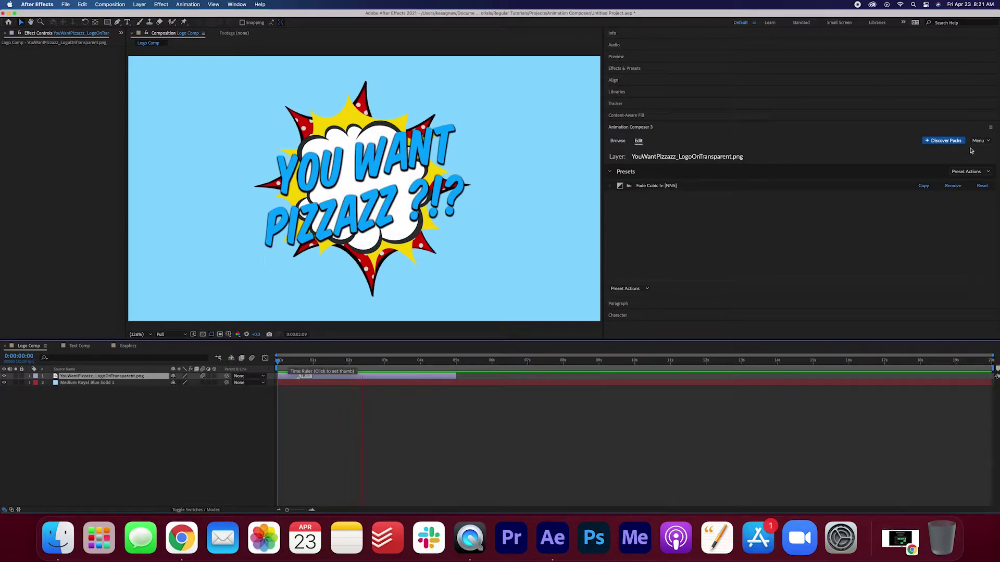
{"action": "left_click", "coordinate": [955, 186]}
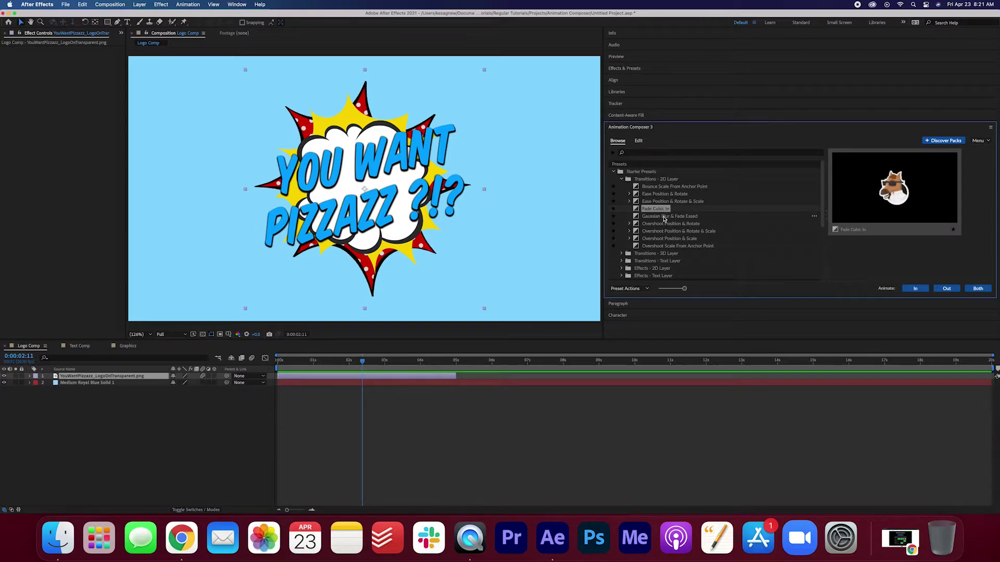
Apply Gaussian Blur & Fade Eased as the logo's entrance, preview it, then remove it
{"action": "left_click", "coordinate": [664, 217]}
{"action": "left_click", "coordinate": [911, 288]}
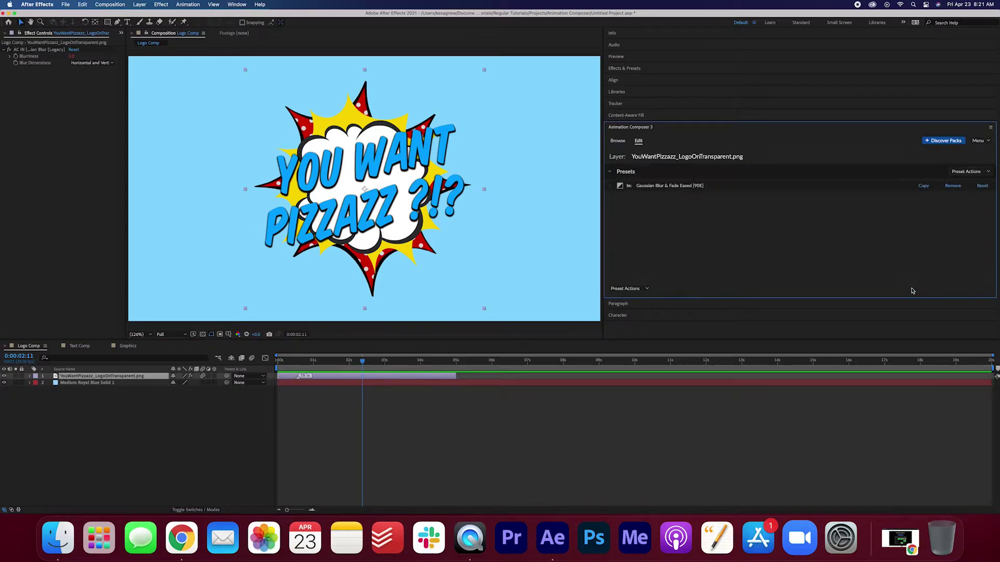
{"action": "left_click", "coordinate": [198, 361]}
{"action": "key", "text": "space"}
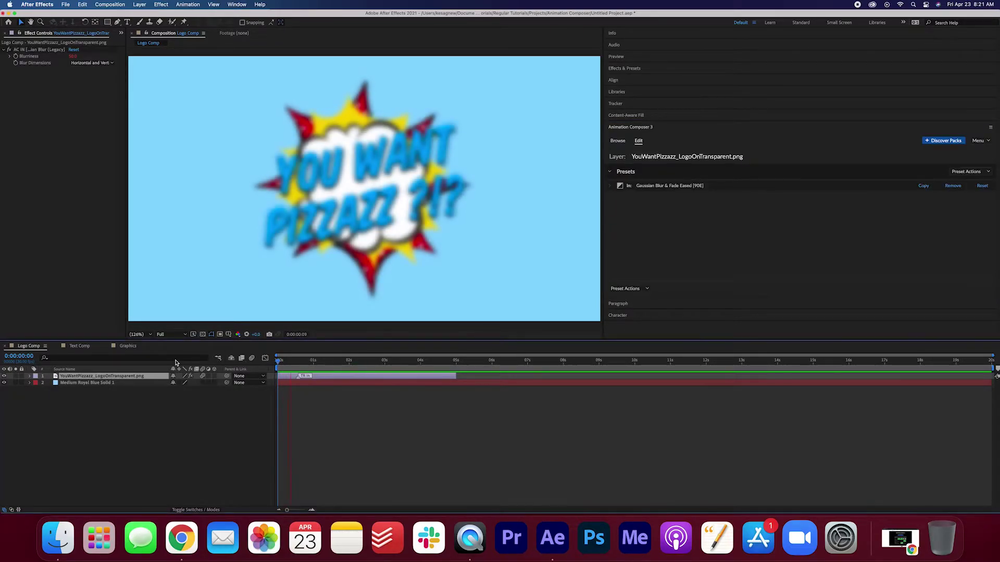
{"action": "left_click", "coordinate": [953, 186]}
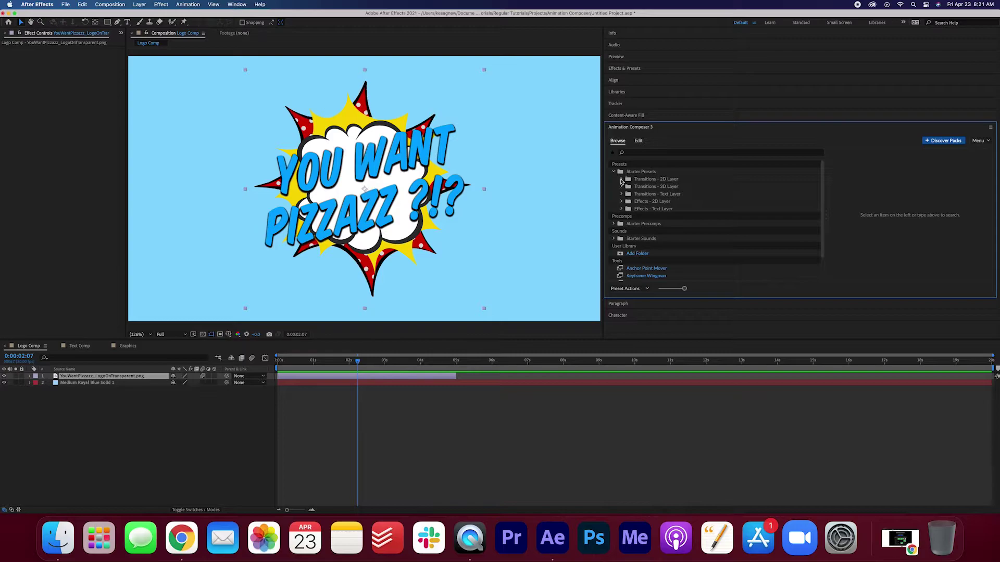
In the Text Comp, select the You Want Pizzazz? layer and expand the Animate Characters presets
{"action": "left_click", "coordinate": [622, 194]}
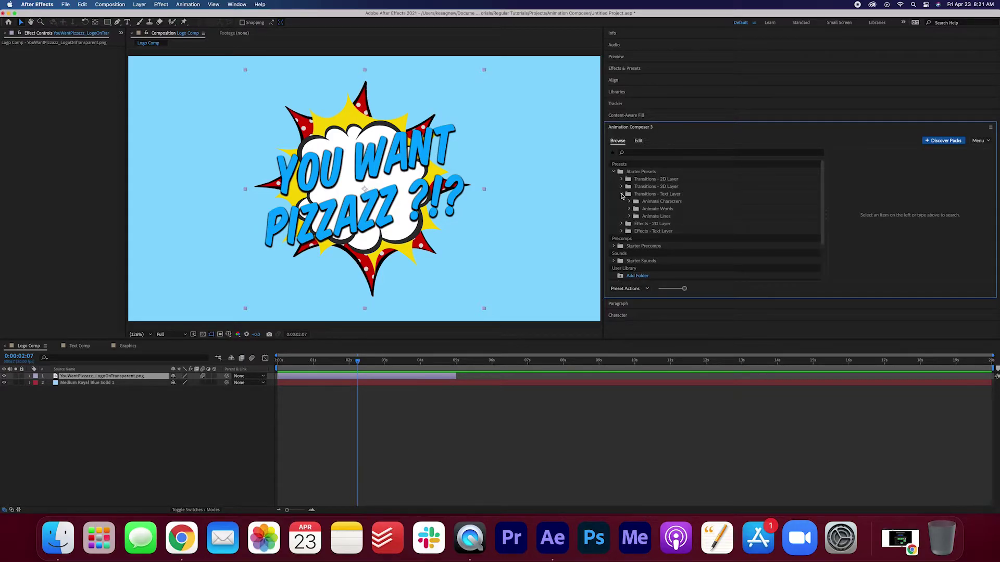
{"action": "left_click", "coordinate": [81, 347]}
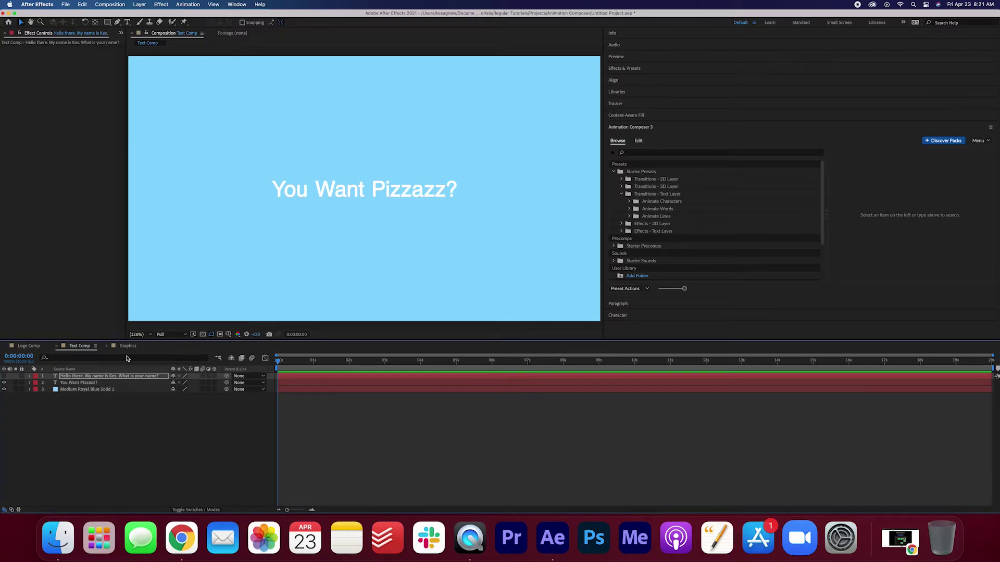
{"action": "left_click", "coordinate": [92, 384]}
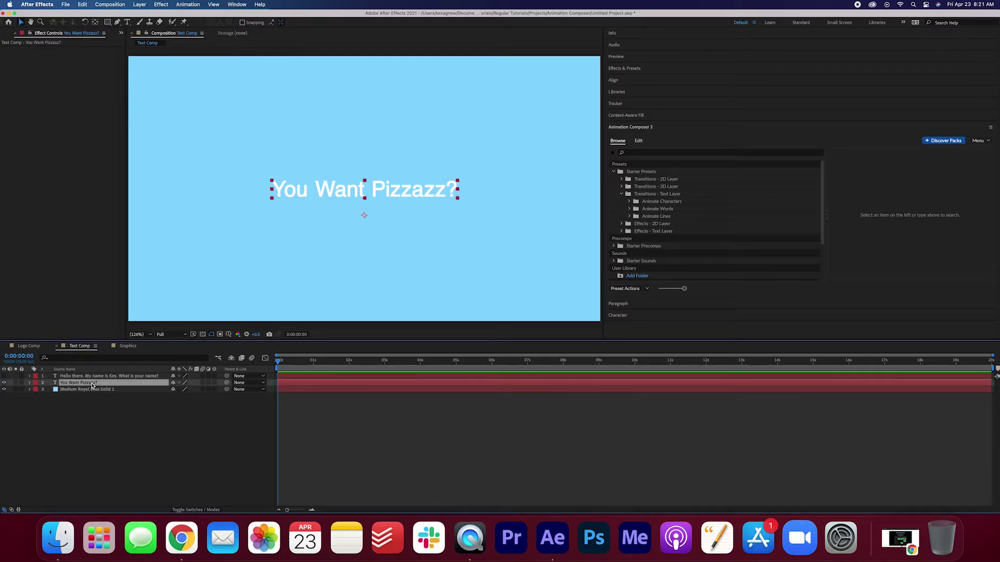
{"action": "left_click", "coordinate": [630, 202]}
{"action": "left_click", "coordinate": [629, 202]}
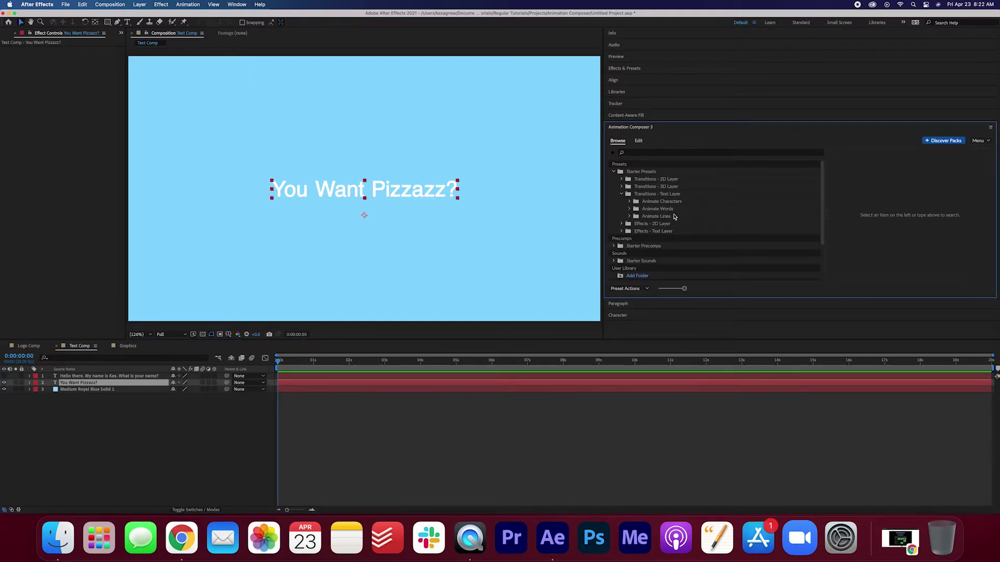
{"action": "left_click", "coordinate": [629, 202]}
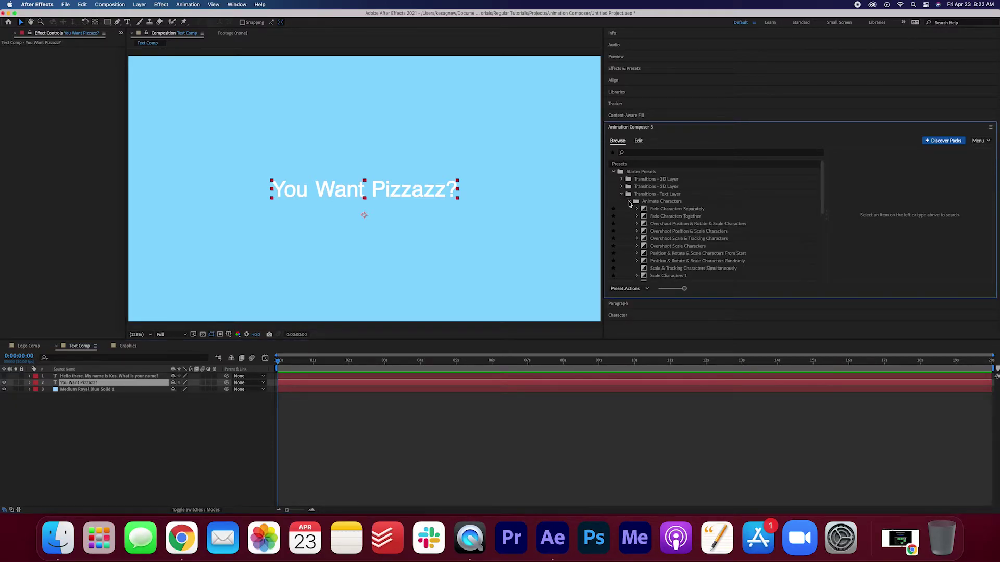
Apply Fade Characters Separately as the text's In animation, preview it, then remove it
{"action": "left_click", "coordinate": [702, 210]}
{"action": "left_click", "coordinate": [914, 289]}
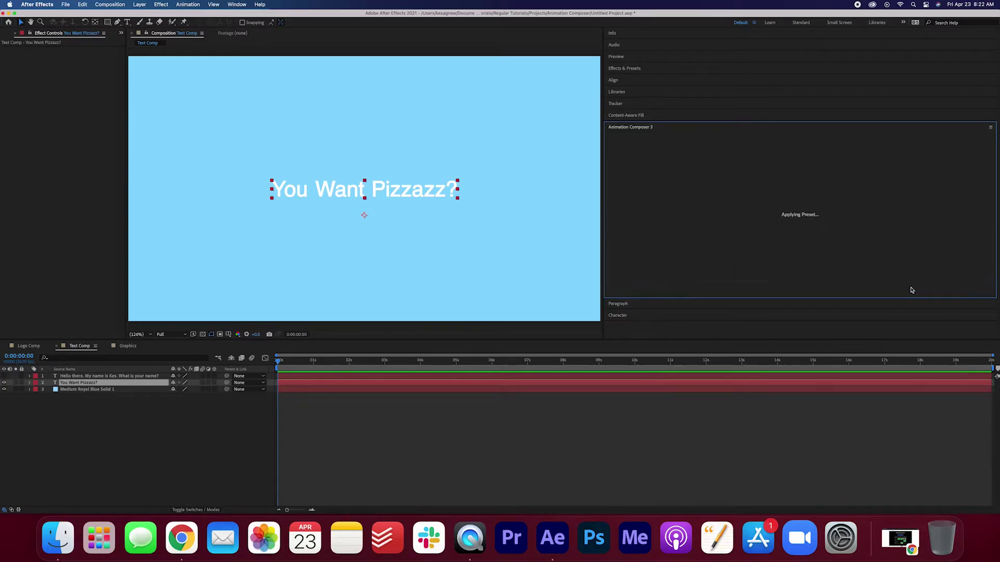
{"action": "key", "text": "space"}
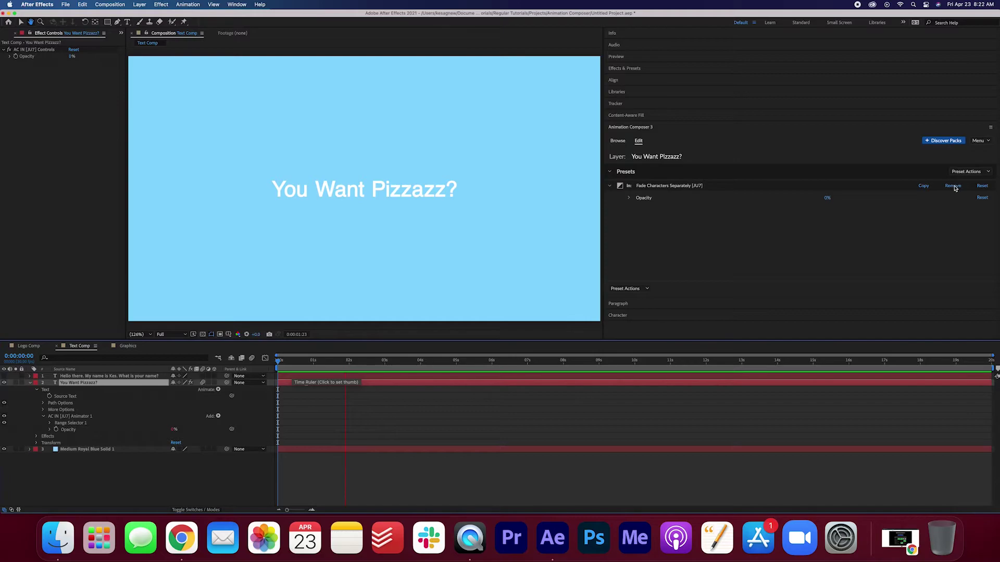
{"action": "left_click", "coordinate": [953, 186]}
Apply Position & Rotate & Scale Characters Randomly as In, preview it, then remove it
{"action": "left_click", "coordinate": [677, 261]}
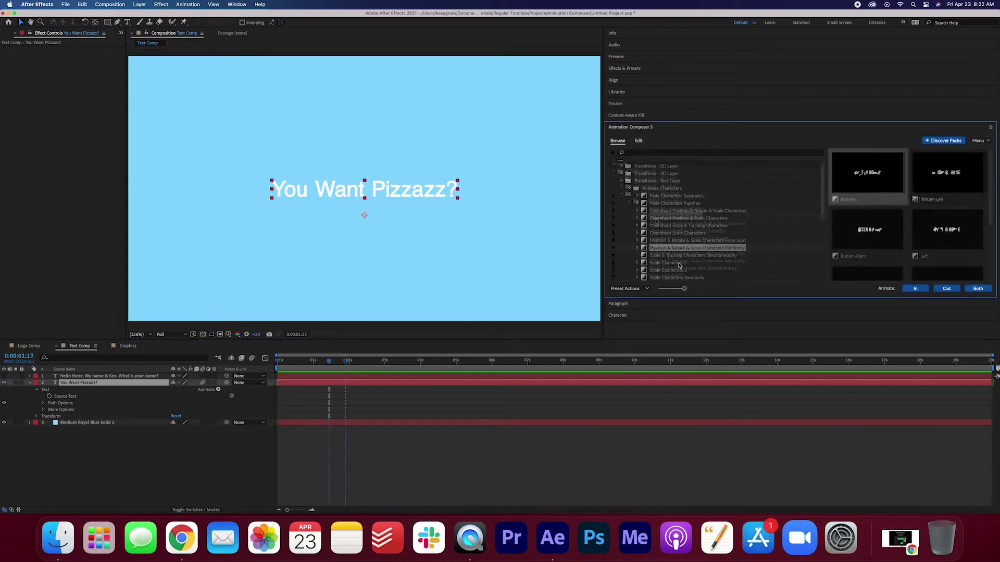
{"action": "scroll", "coordinate": [680, 266], "scroll_direction": "down", "scroll_amount": 1}
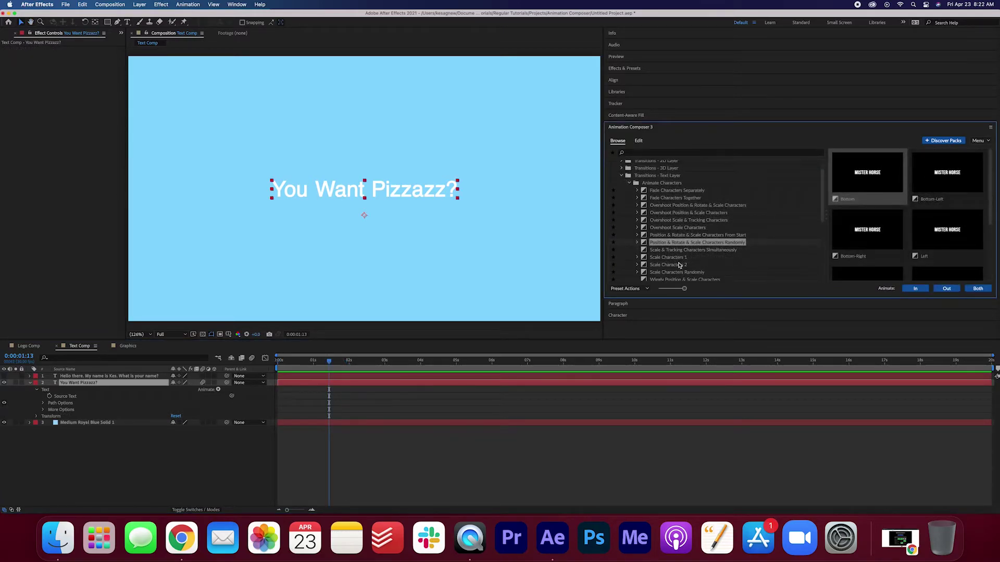
{"action": "left_click", "coordinate": [915, 289]}
{"action": "scroll", "coordinate": [324, 458], "scroll_direction": "up", "scroll_amount": 2}
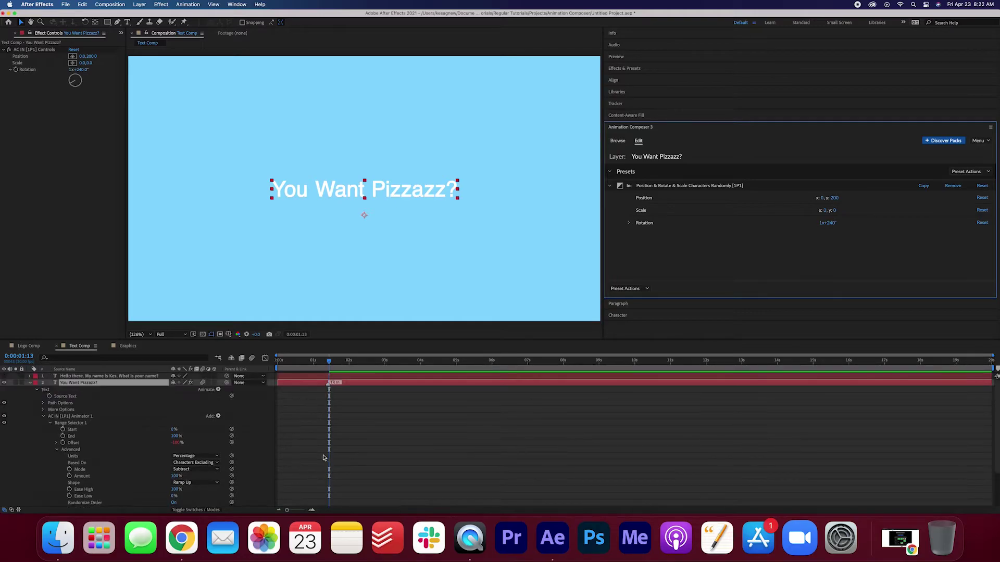
{"action": "left_click", "coordinate": [29, 383]}
{"action": "key", "text": "Home"}
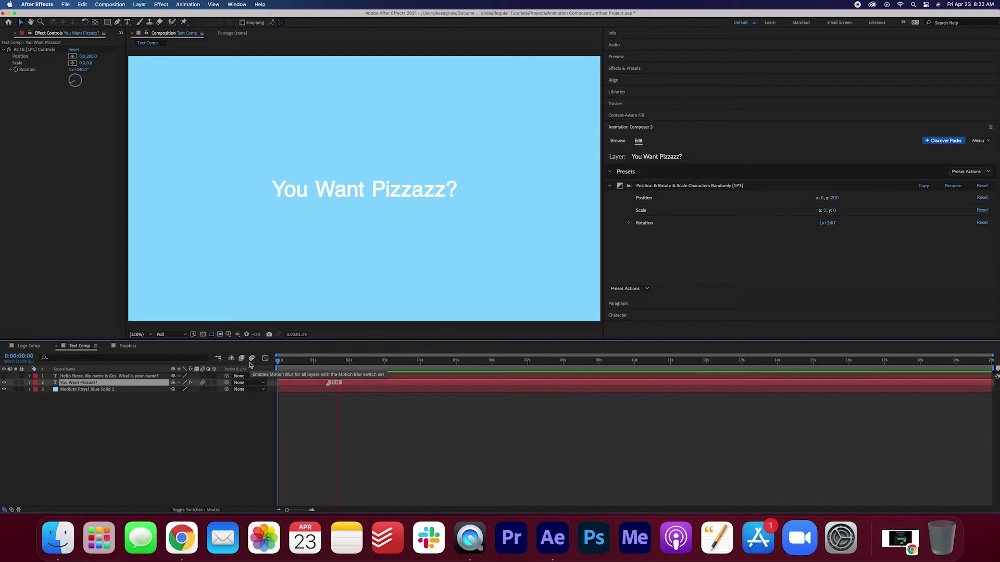
{"action": "key", "text": "space"}
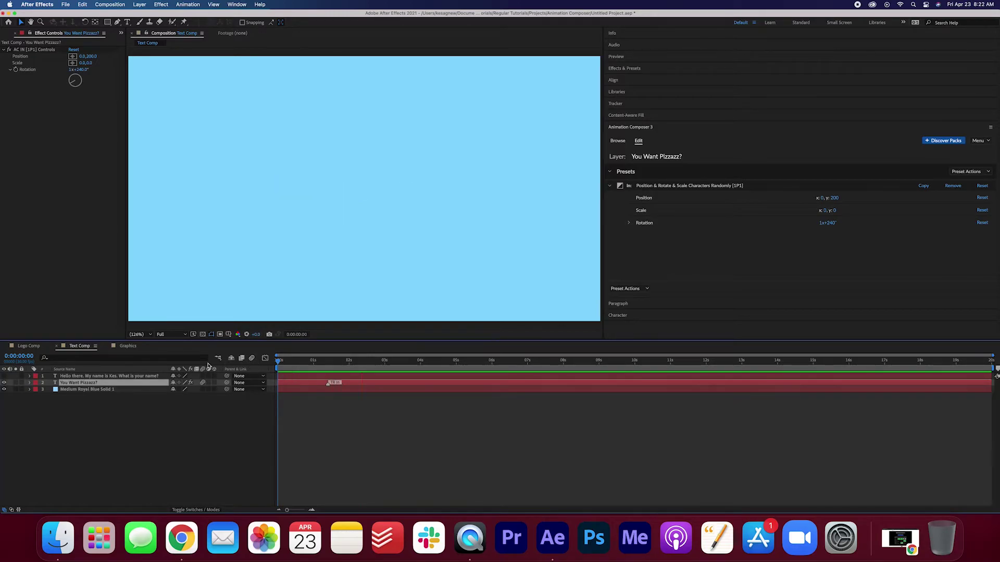
{"action": "left_click", "coordinate": [955, 187]}
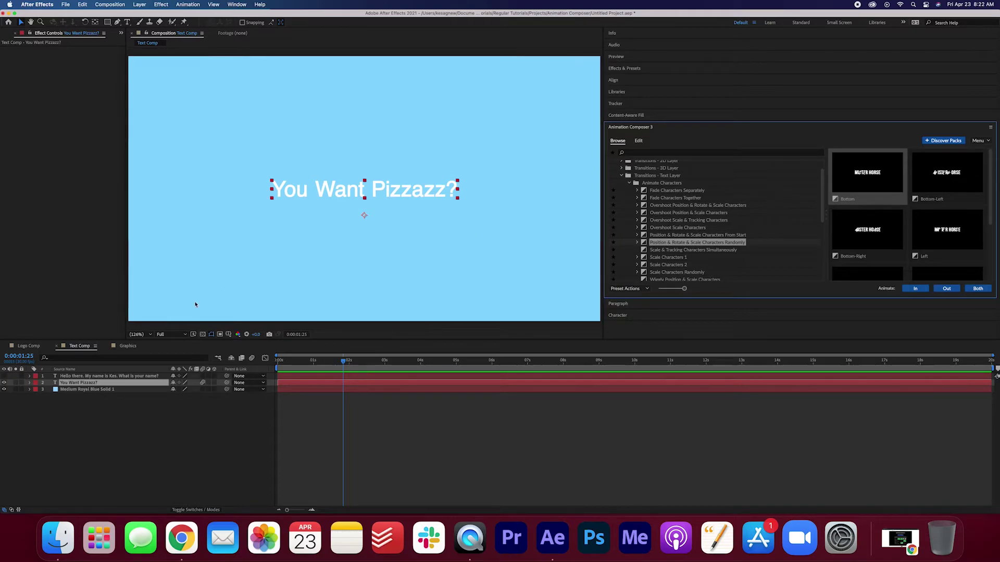
Hide the You Want Pizzazz? text layer and make the three-line greeting layer visible
{"action": "left_click", "coordinate": [4, 383]}
{"action": "left_click", "coordinate": [4, 376]}
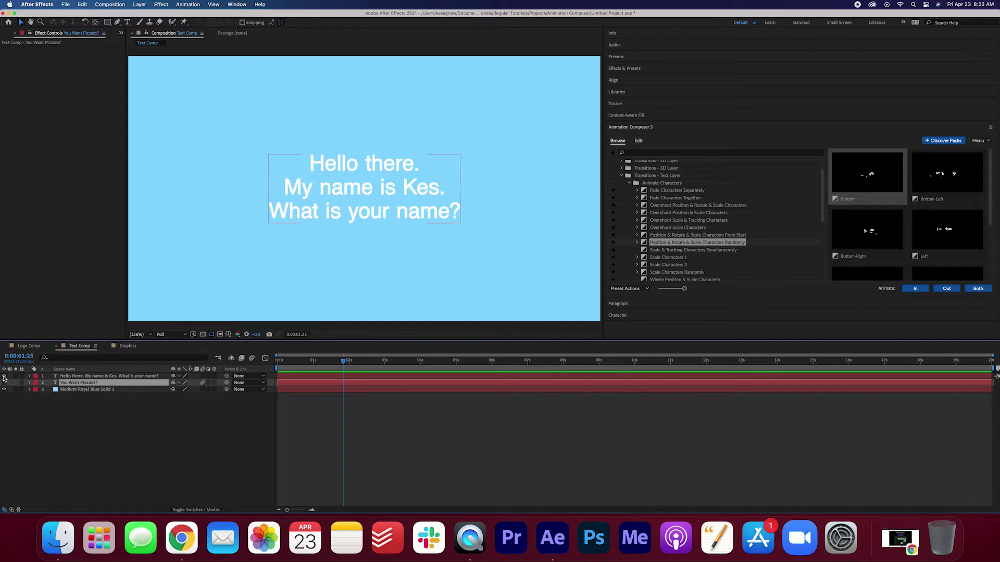
{"action": "left_click", "coordinate": [629, 184]}
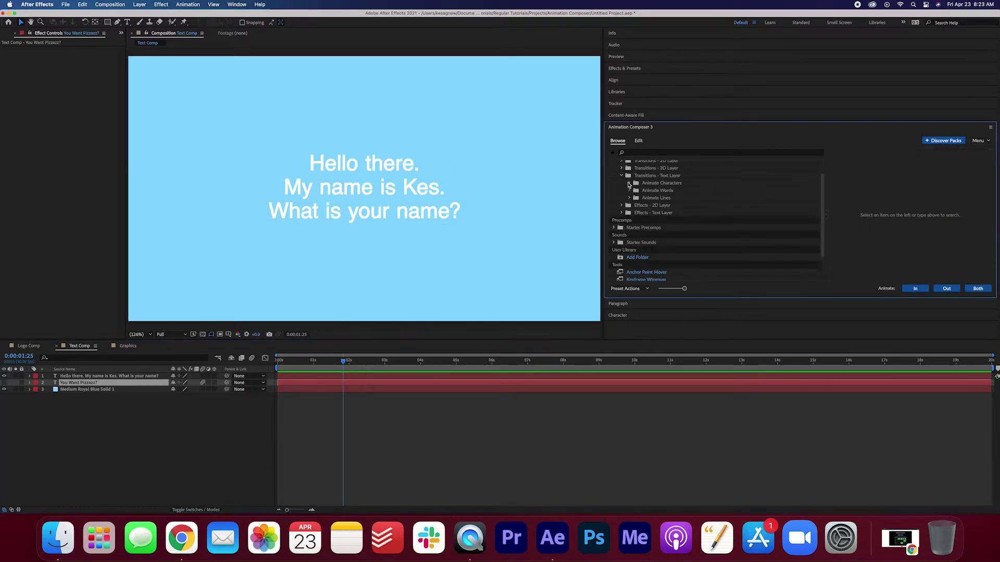
Apply Fade & Position Lines From Start Together from Animate Lines as the greeting's In and preview
{"action": "left_click", "coordinate": [648, 199]}
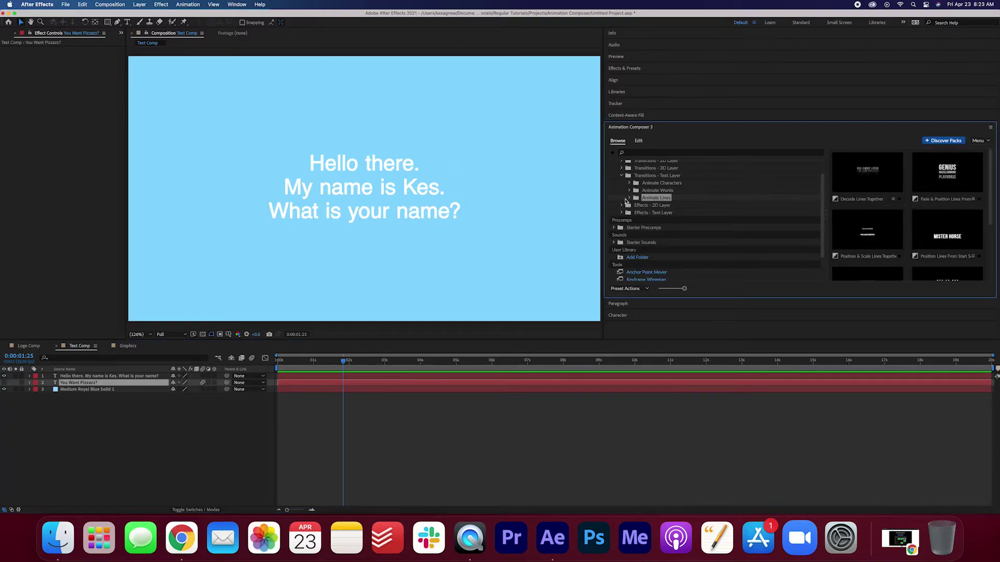
{"action": "double_click", "coordinate": [654, 198]}
{"action": "left_click", "coordinate": [675, 213]}
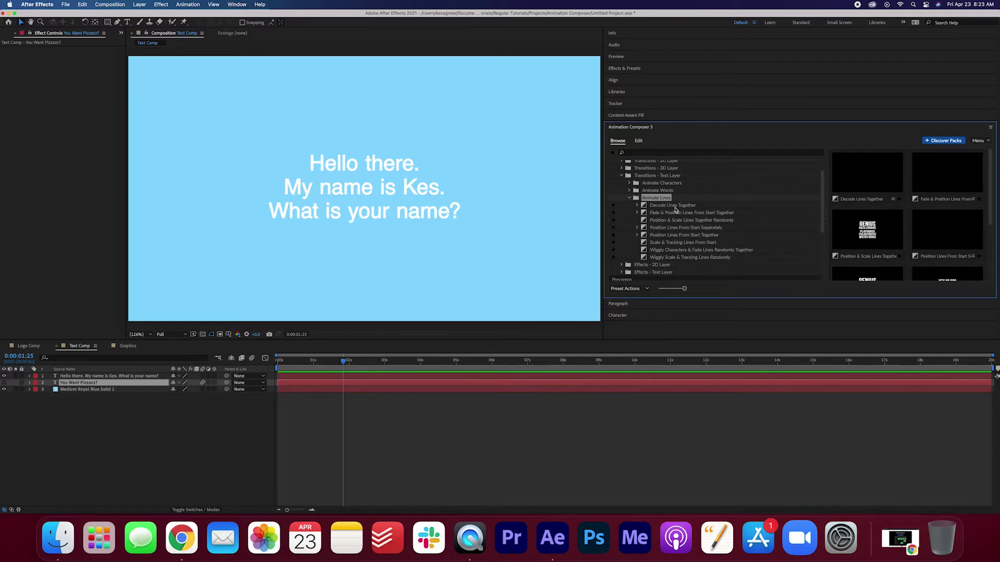
{"action": "left_click", "coordinate": [911, 289]}
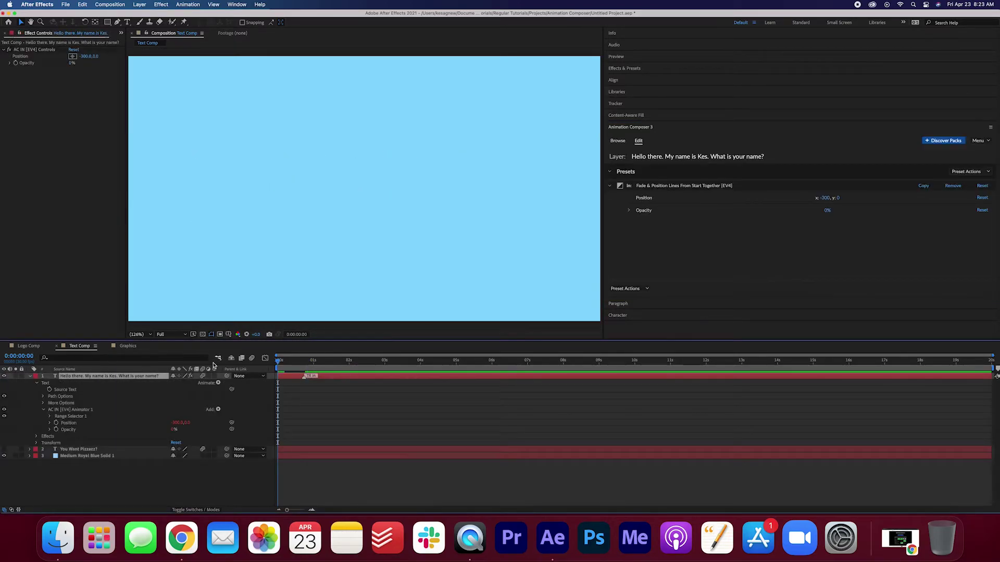
{"action": "key", "text": "space"}
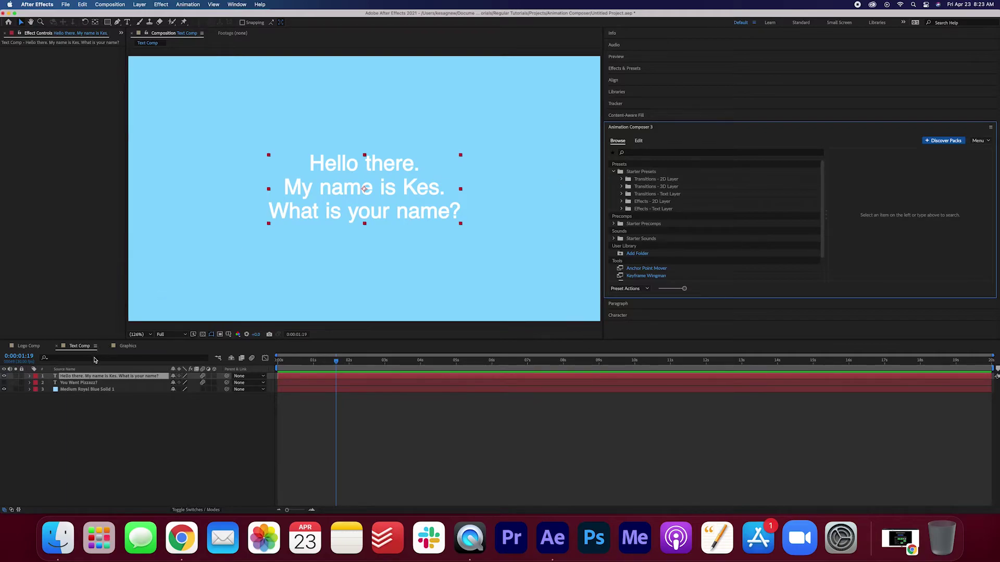
In the Graphics comp, add the Arrow Custom Path precomp from Starter Precomps > Shape Elements
{"action": "left_click", "coordinate": [128, 346]}
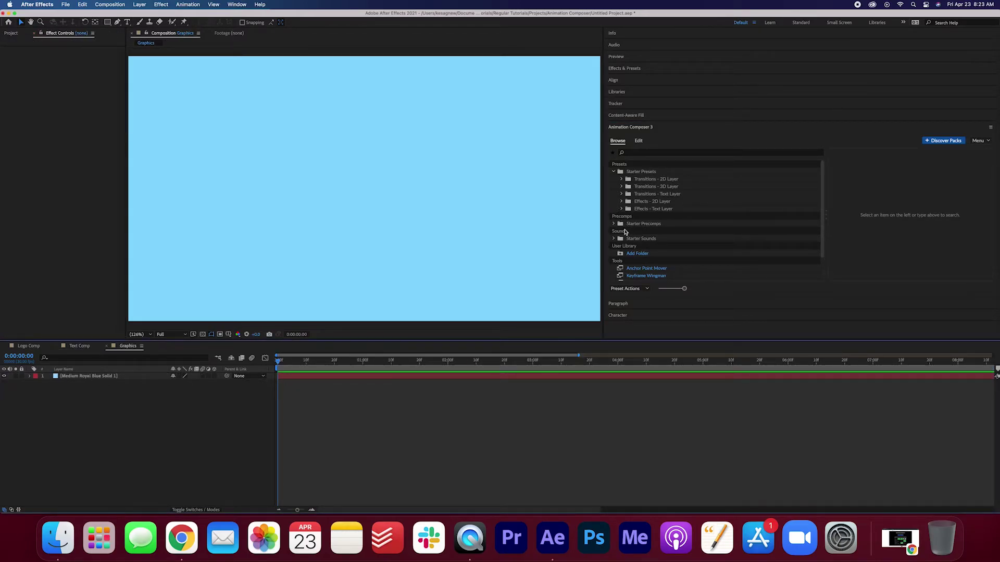
{"action": "left_click", "coordinate": [613, 224]}
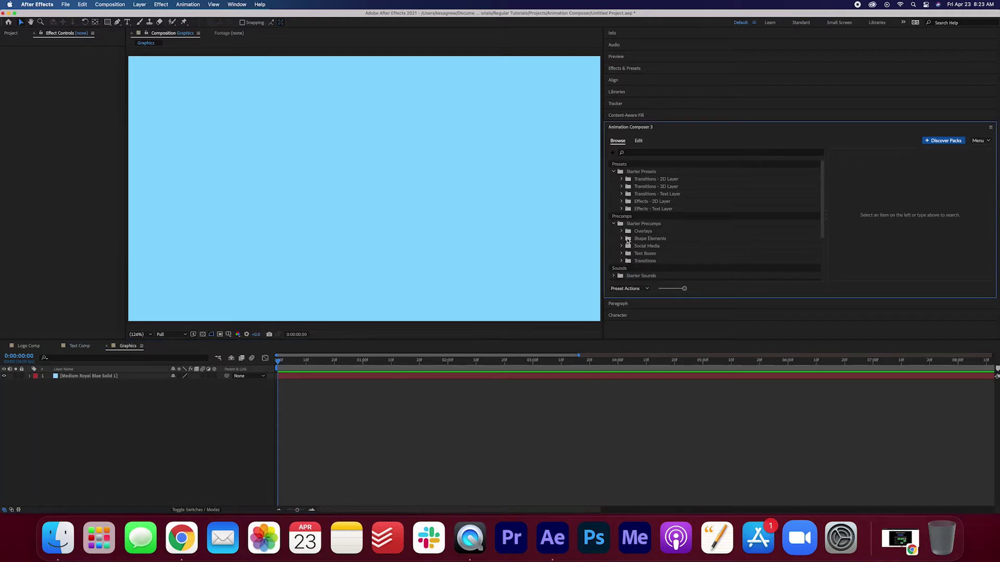
{"action": "left_click", "coordinate": [628, 240]}
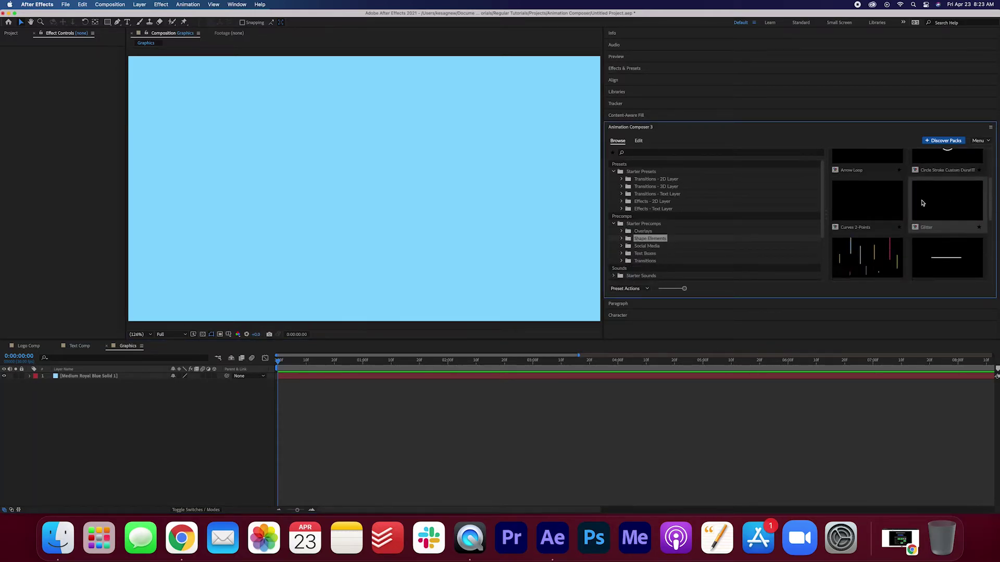
{"action": "scroll", "coordinate": [922, 203], "scroll_direction": "up", "scroll_amount": 3}
{"action": "left_click", "coordinate": [946, 161]}
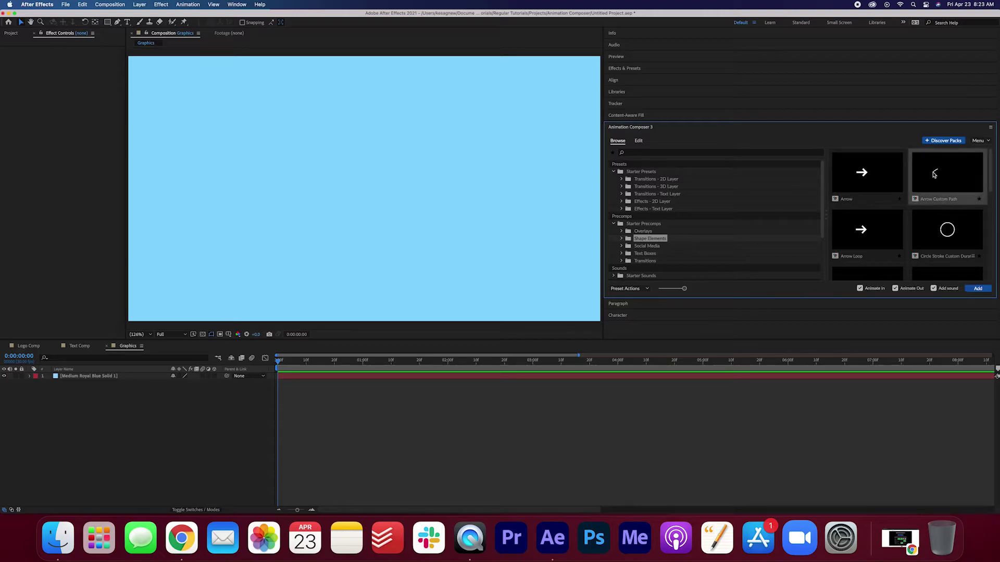
{"action": "left_click", "coordinate": [977, 288]}
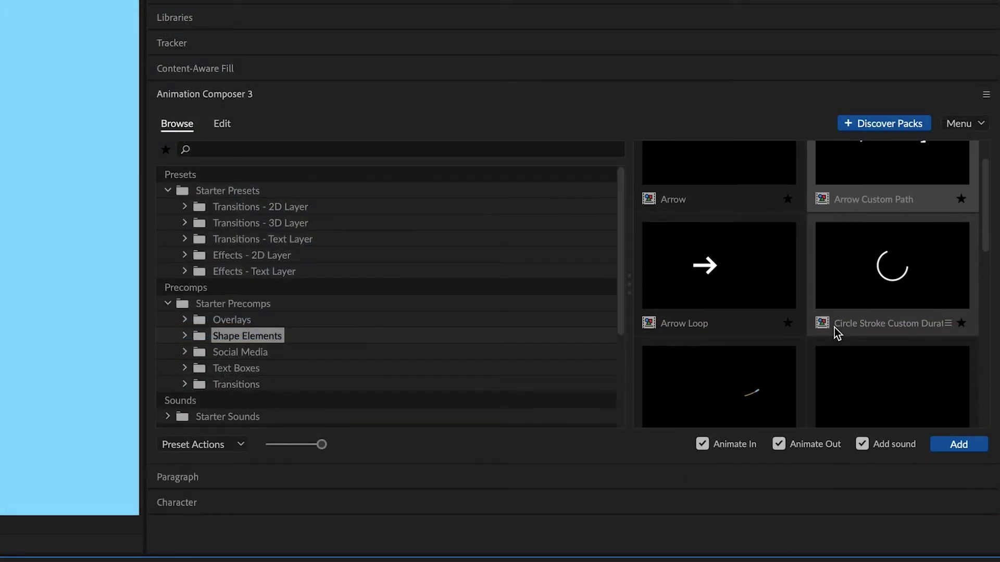
Browse the Shape Elements precomps, including the Circle Stroke Trim Path variants and Particle Fireworks
{"action": "scroll", "coordinate": [834, 327], "scroll_direction": "down", "scroll_amount": 1}
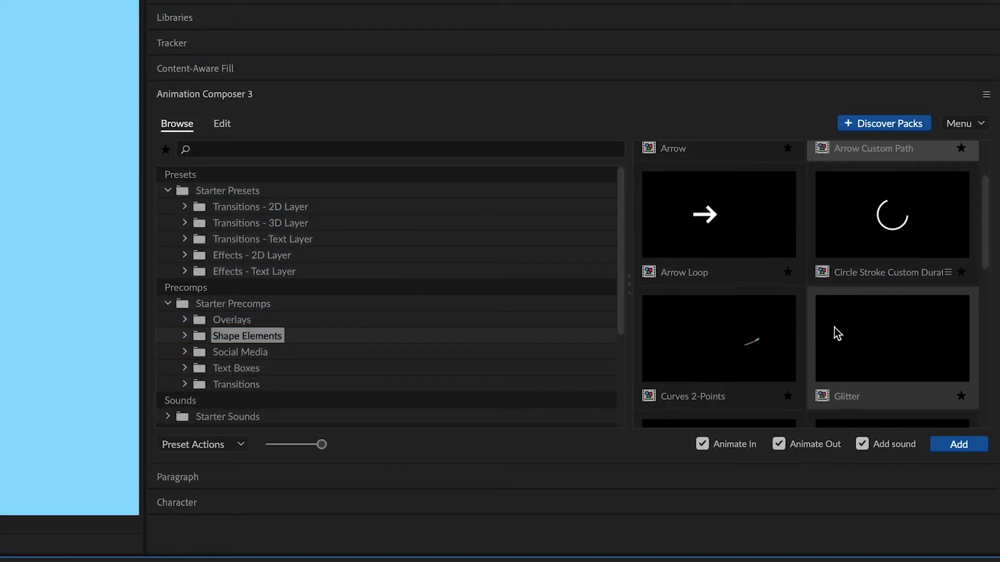
{"action": "left_click", "coordinate": [872, 254]}
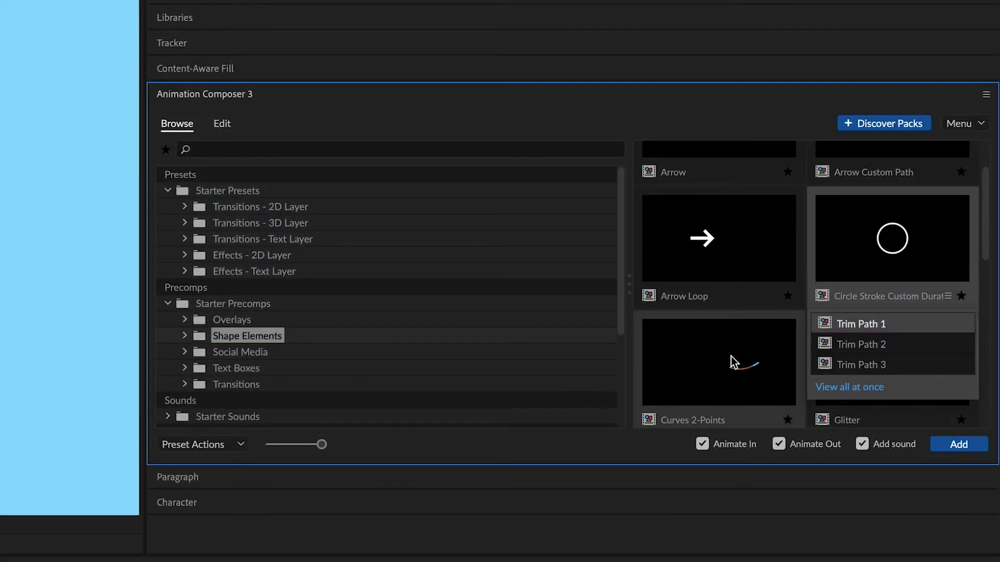
{"action": "scroll", "coordinate": [731, 357], "scroll_direction": "down", "scroll_amount": 3}
{"action": "scroll", "coordinate": [794, 358], "scroll_direction": "down", "scroll_amount": 3}
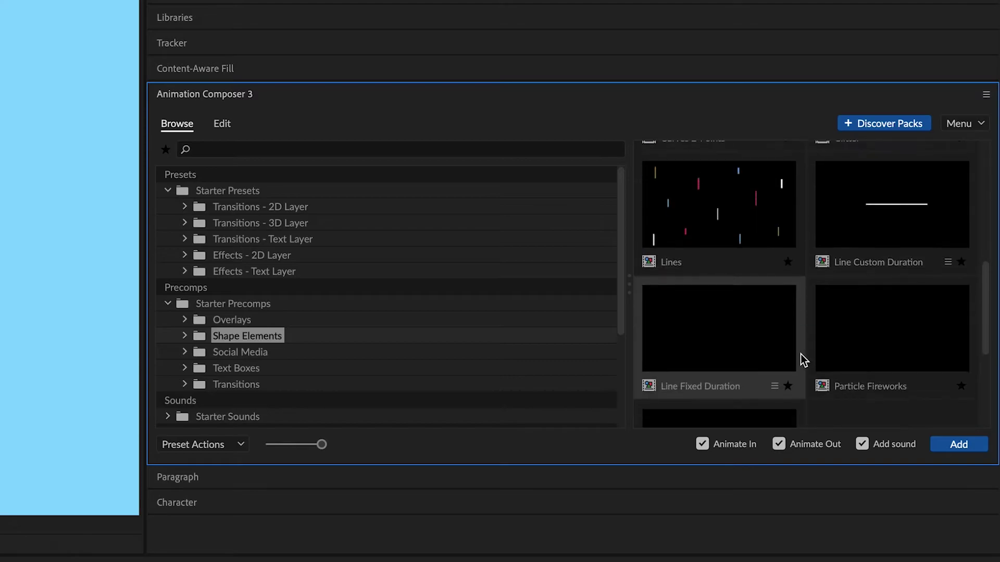
{"action": "left_click", "coordinate": [878, 350]}
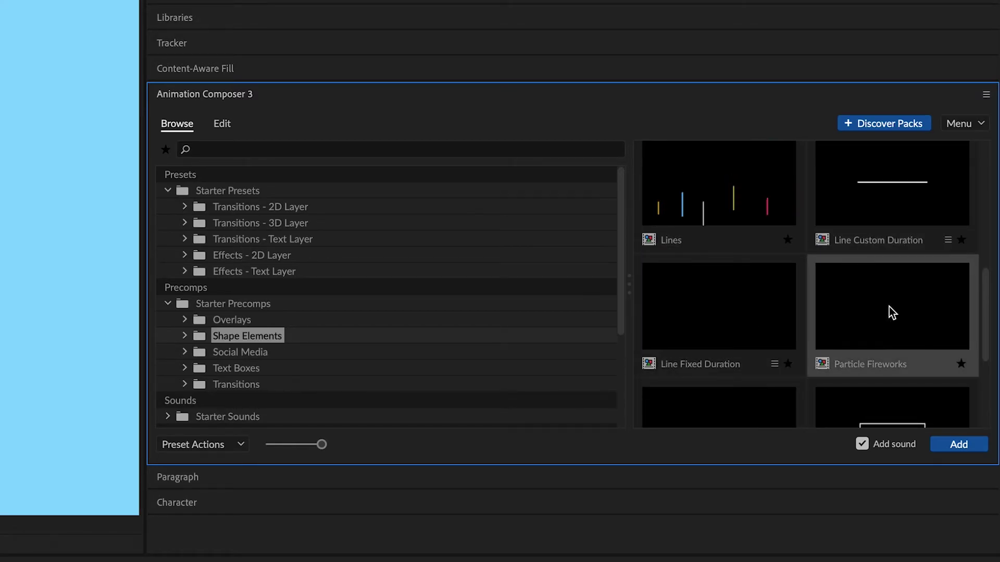
{"action": "scroll", "coordinate": [888, 345], "scroll_direction": "down", "scroll_amount": 3}
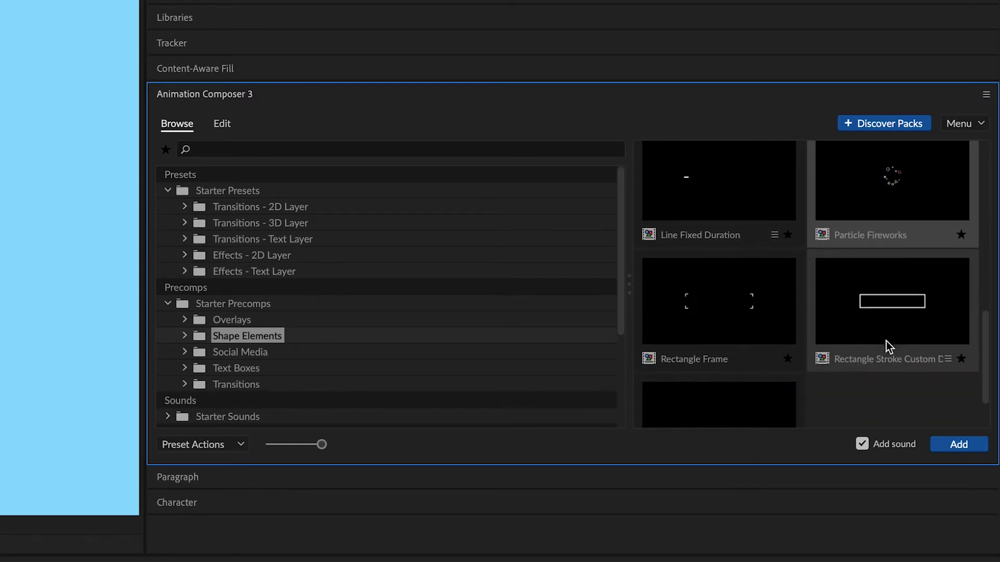
Browse through the Social Media starter precomps
{"action": "left_click", "coordinate": [245, 353]}
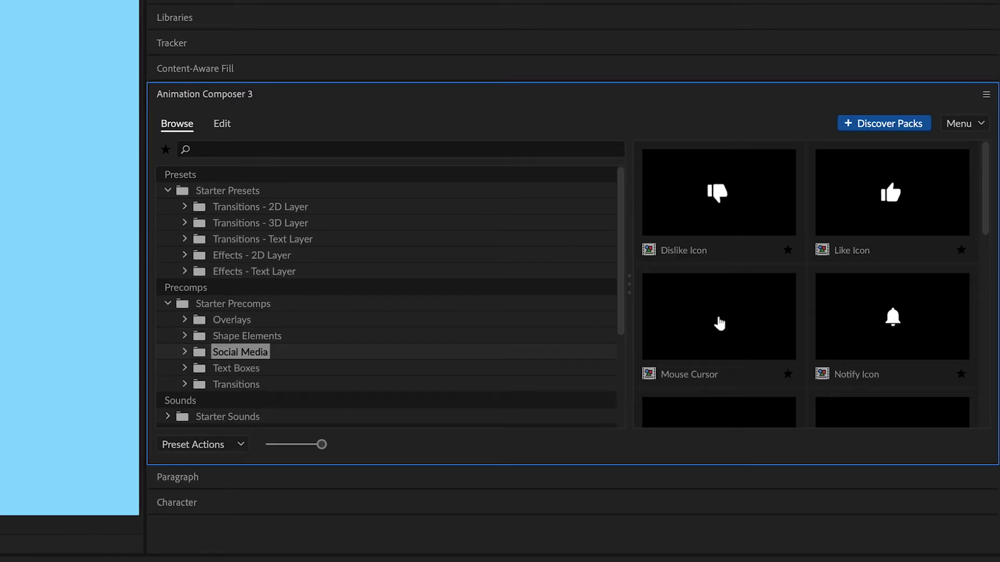
{"action": "scroll", "coordinate": [835, 355], "scroll_direction": "down", "scroll_amount": 4}
{"action": "scroll", "coordinate": [833, 350], "scroll_direction": "up", "scroll_amount": 3}
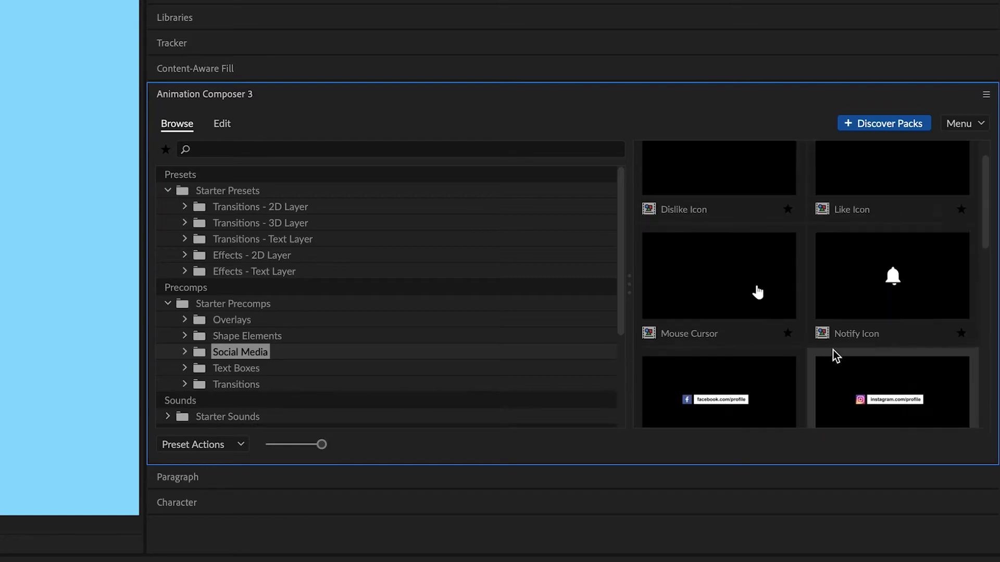
{"action": "scroll", "coordinate": [832, 350], "scroll_direction": "up", "scroll_amount": 1}
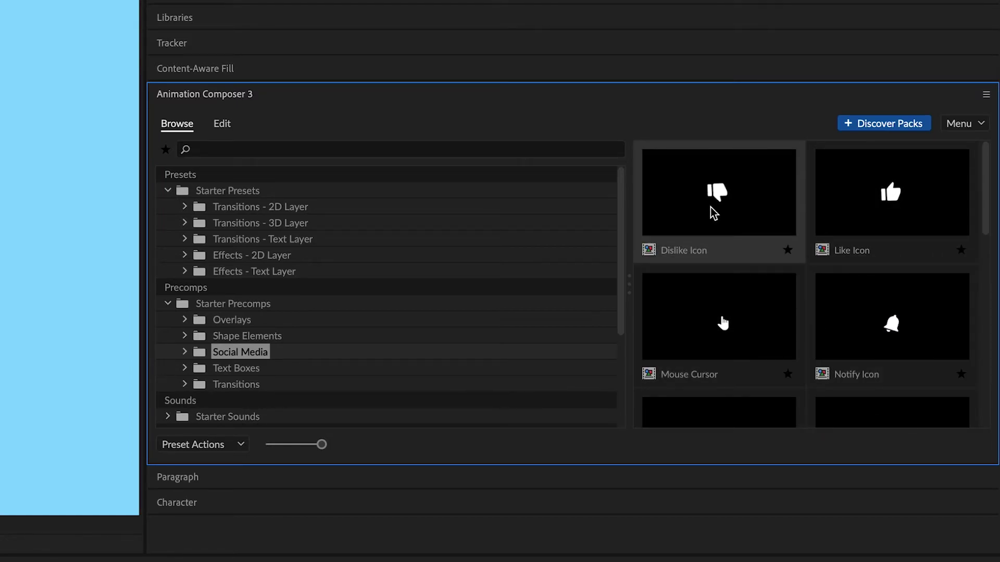
{"action": "scroll", "coordinate": [846, 354], "scroll_direction": "down", "scroll_amount": 3}
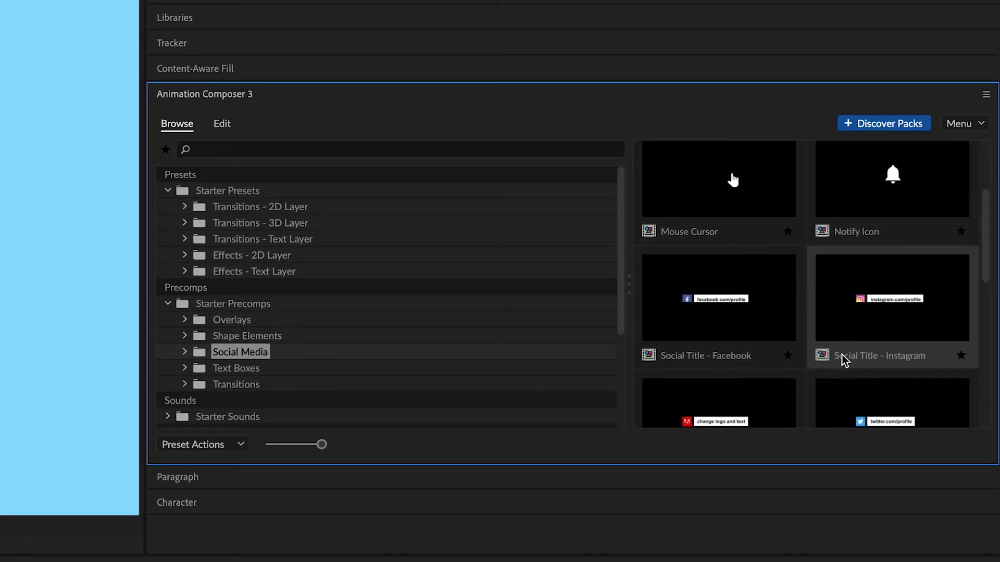
{"action": "scroll", "coordinate": [830, 359], "scroll_direction": "down", "scroll_amount": 3}
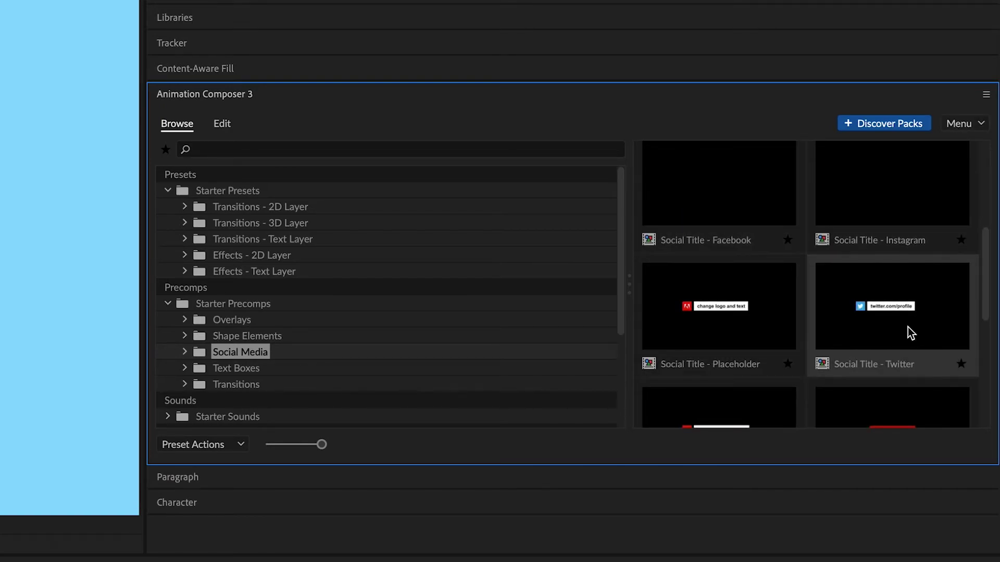
{"action": "scroll", "coordinate": [910, 333], "scroll_direction": "down", "scroll_amount": 8}
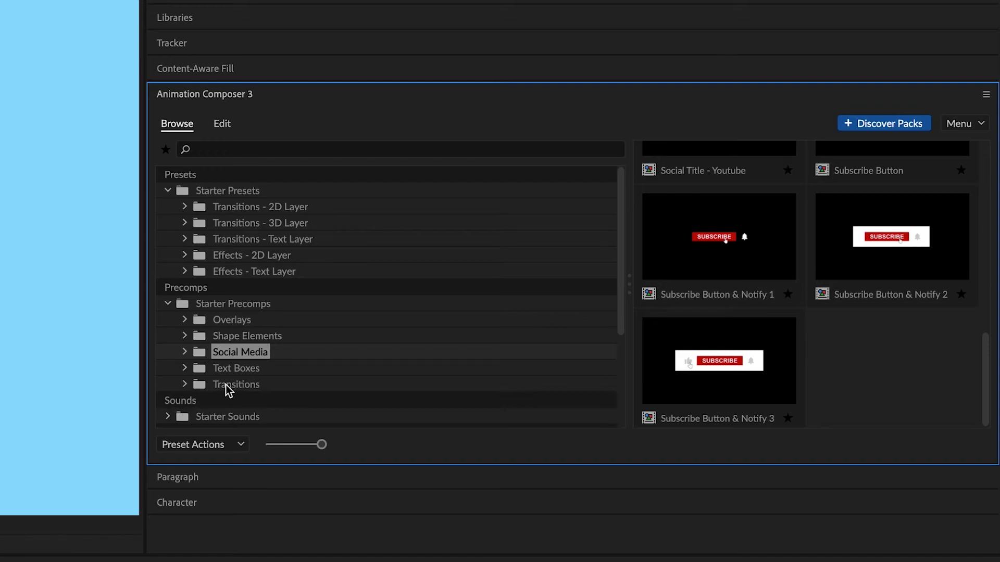
Browse the Text Boxes and Transitions starter precomps
{"action": "left_click", "coordinate": [243, 372]}
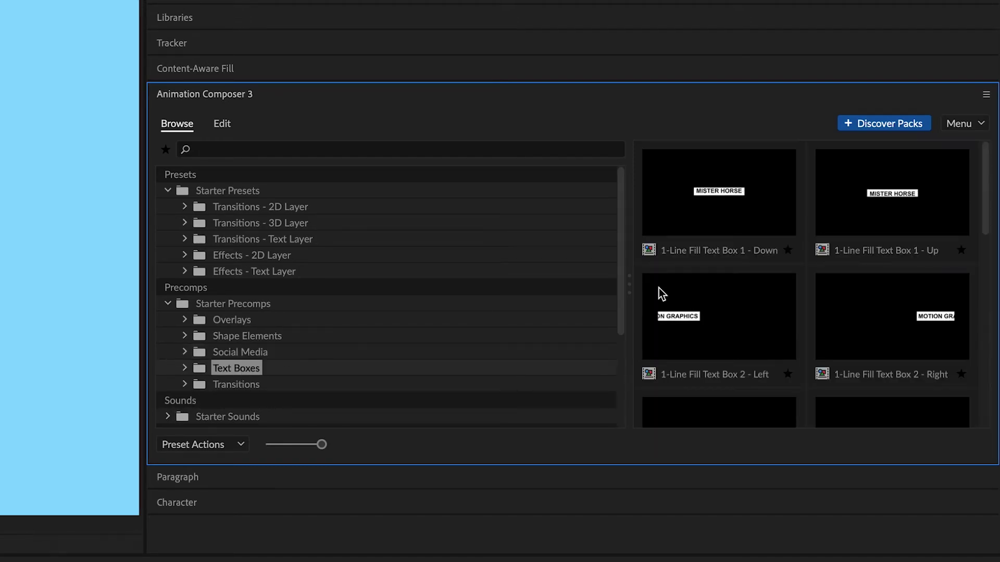
{"action": "scroll", "coordinate": [922, 387], "scroll_direction": "down", "scroll_amount": 5}
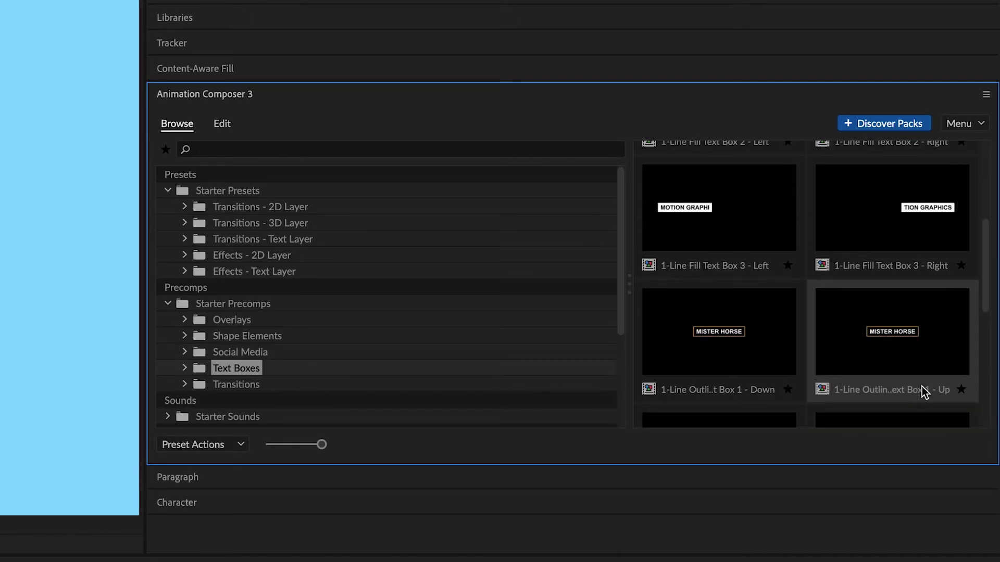
{"action": "scroll", "coordinate": [922, 386], "scroll_direction": "down", "scroll_amount": 5}
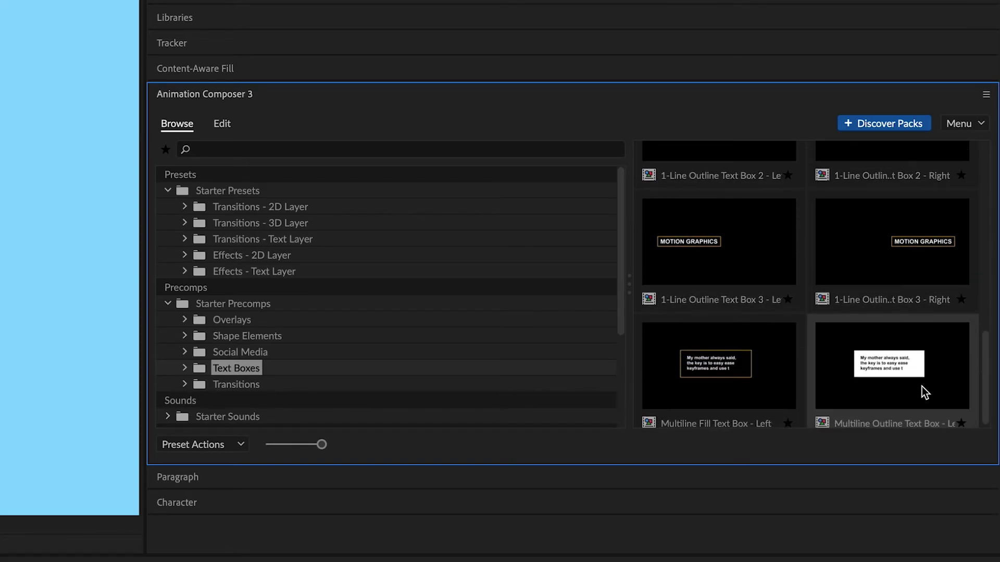
{"action": "scroll", "coordinate": [893, 349], "scroll_direction": "up", "scroll_amount": 4}
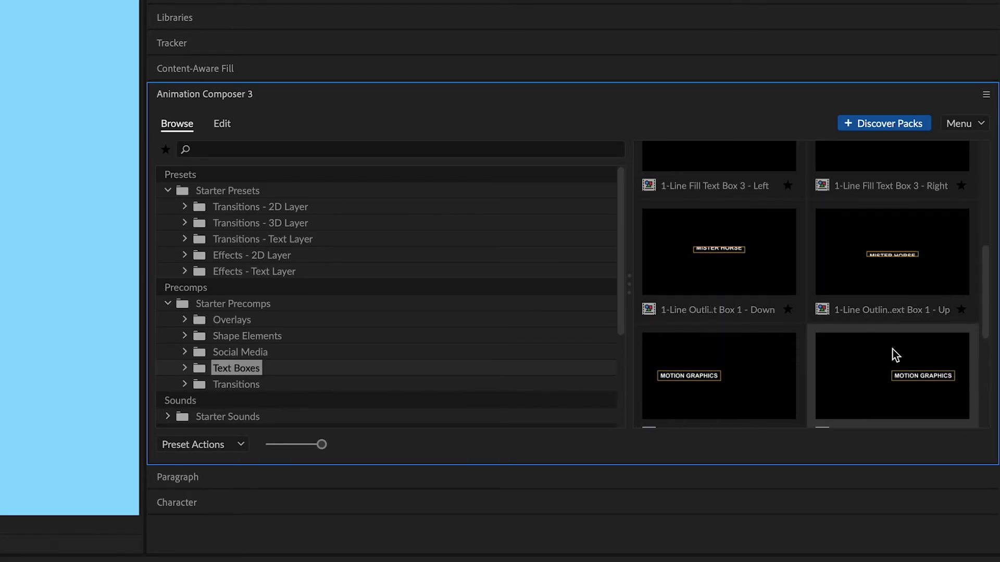
{"action": "left_click", "coordinate": [260, 383]}
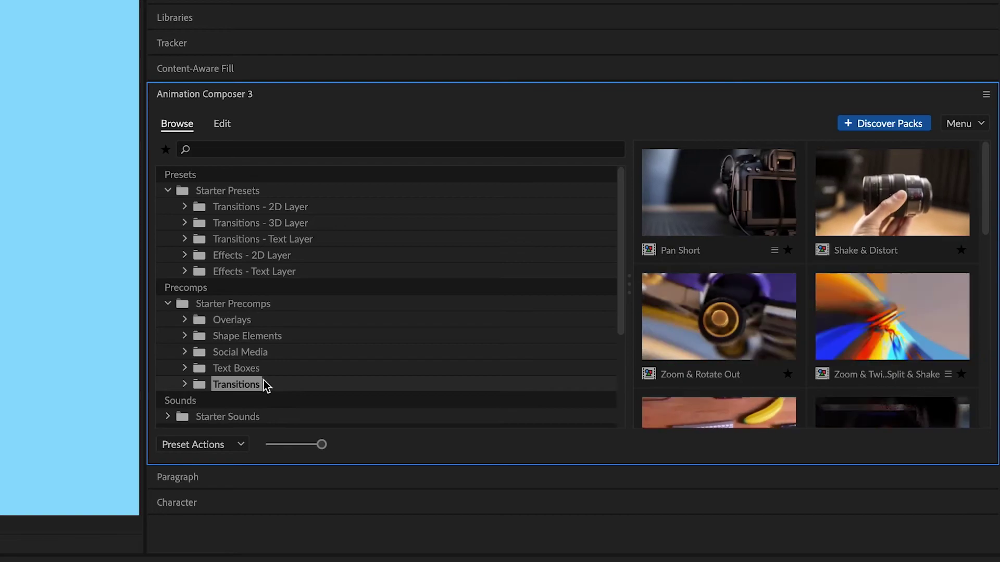
{"action": "scroll", "coordinate": [982, 279], "scroll_direction": "down", "scroll_amount": 10}
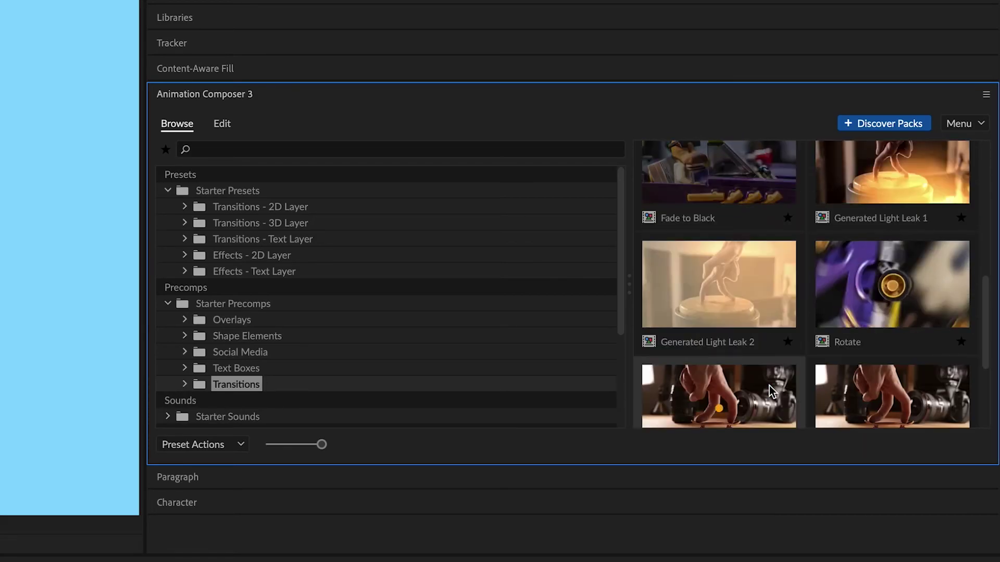
{"action": "scroll", "coordinate": [771, 392], "scroll_direction": "up", "scroll_amount": 8}
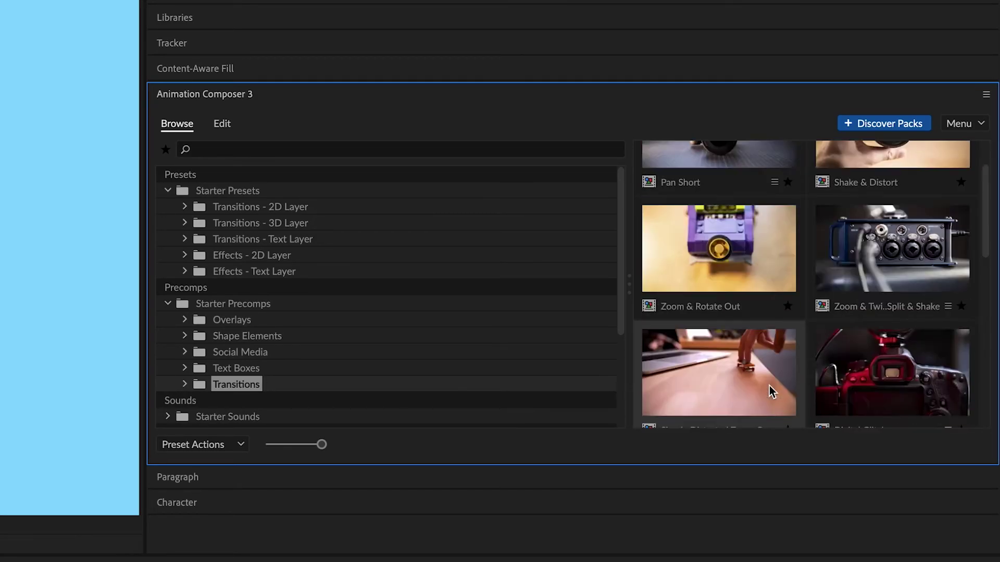
{"action": "left_click", "coordinate": [168, 304]}
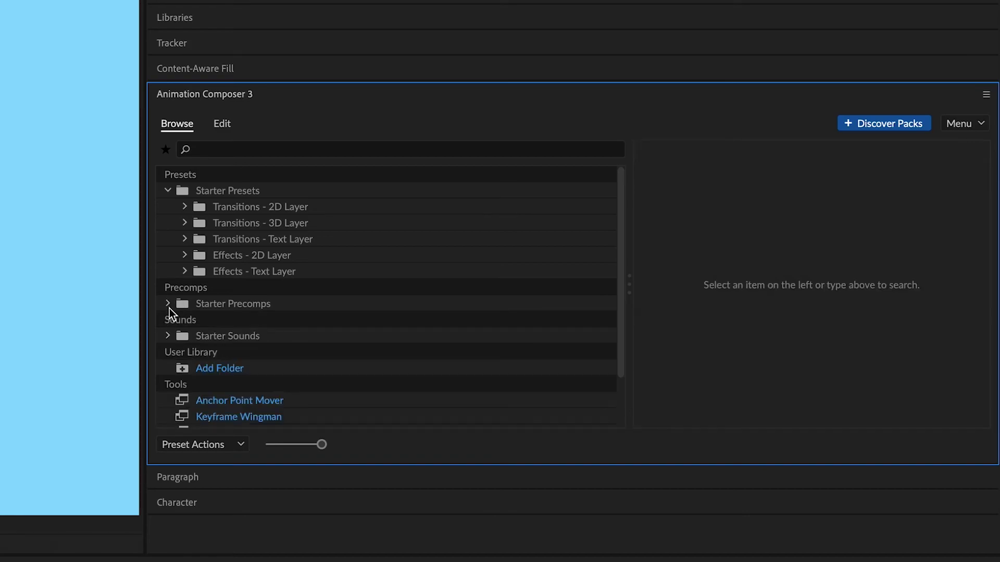
{"action": "left_click", "coordinate": [167, 336]}
{"action": "left_click", "coordinate": [229, 336]}
{"action": "scroll", "coordinate": [229, 334], "scroll_direction": "down", "scroll_amount": 3}
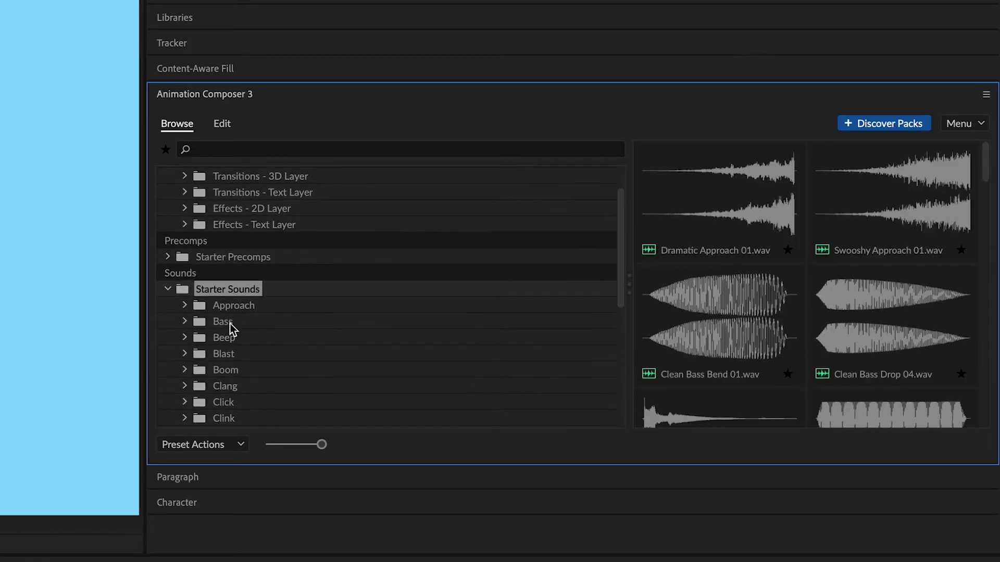
{"action": "left_click", "coordinate": [236, 310]}
{"action": "left_click", "coordinate": [229, 323]}
{"action": "left_click", "coordinate": [227, 338]}
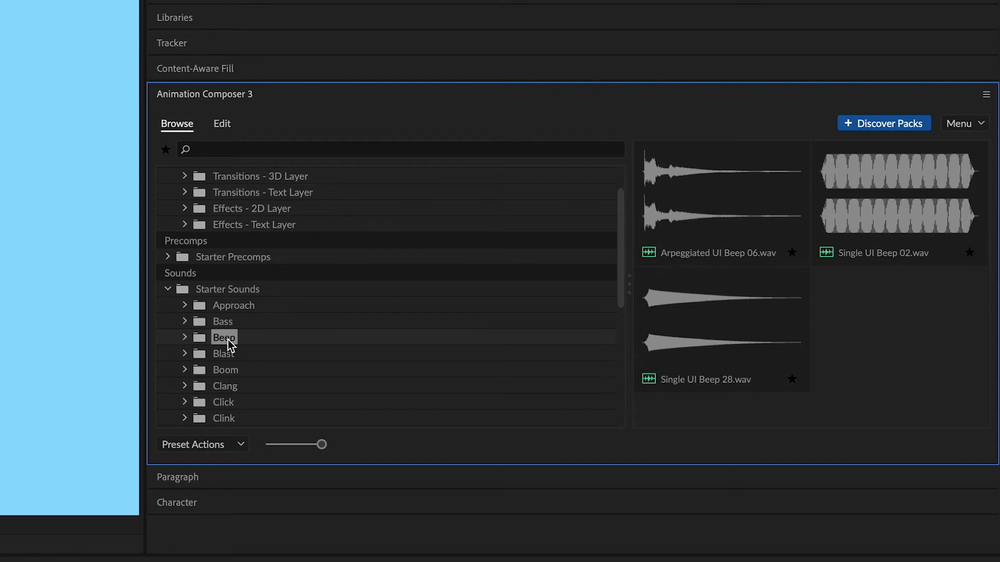
{"action": "left_click", "coordinate": [228, 355]}
{"action": "left_click", "coordinate": [235, 371]}
{"action": "left_click", "coordinate": [241, 386]}
{"action": "left_click", "coordinate": [241, 404]}
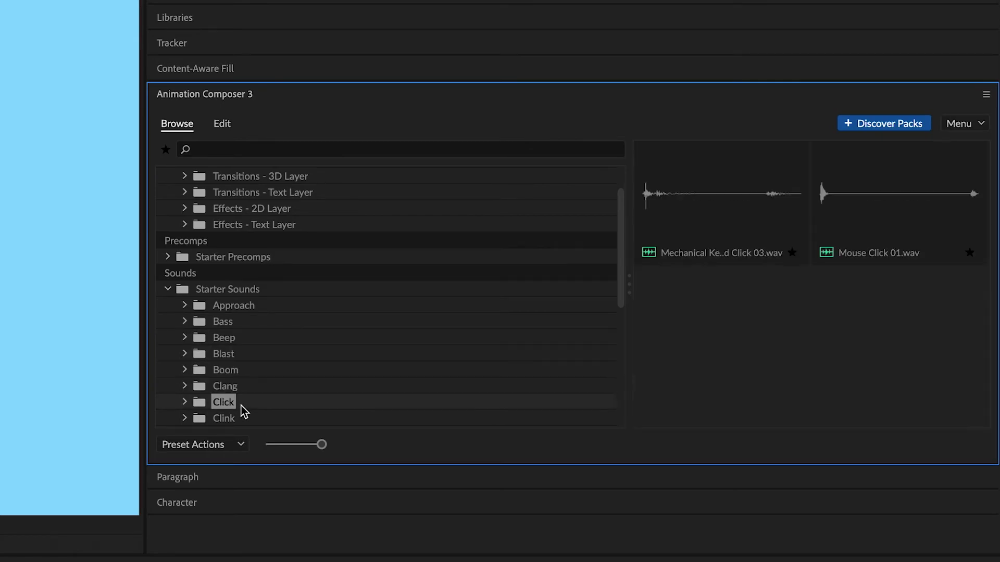
{"action": "scroll", "coordinate": [242, 405], "scroll_direction": "down", "scroll_amount": 1}
{"action": "scroll", "coordinate": [242, 405], "scroll_direction": "up", "scroll_amount": 4}
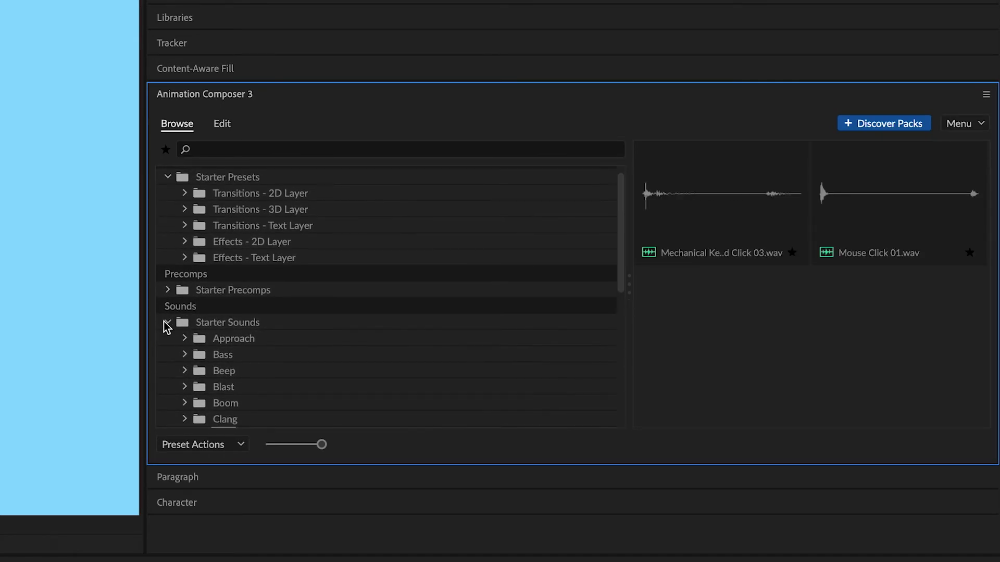
{"action": "left_click", "coordinate": [169, 321]}
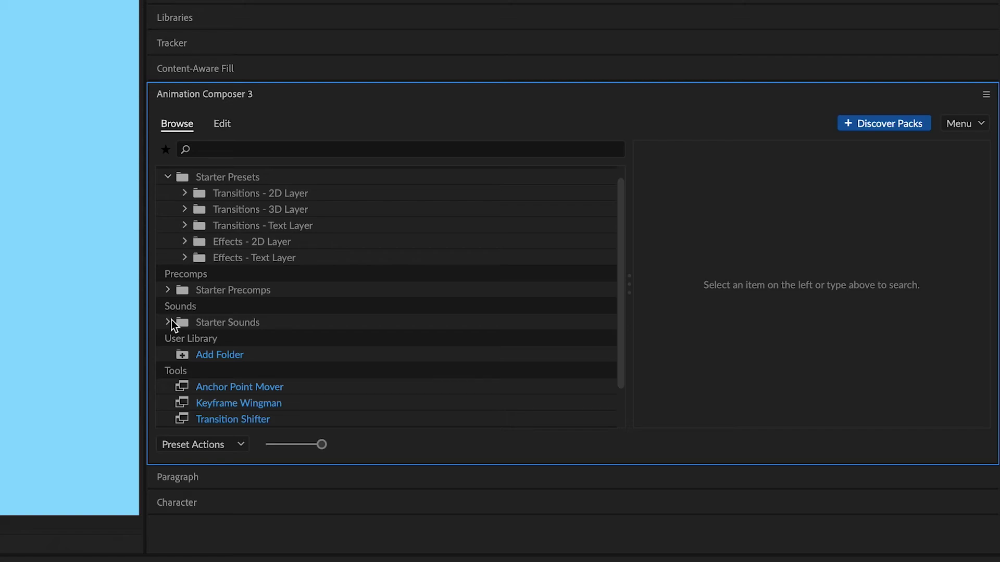